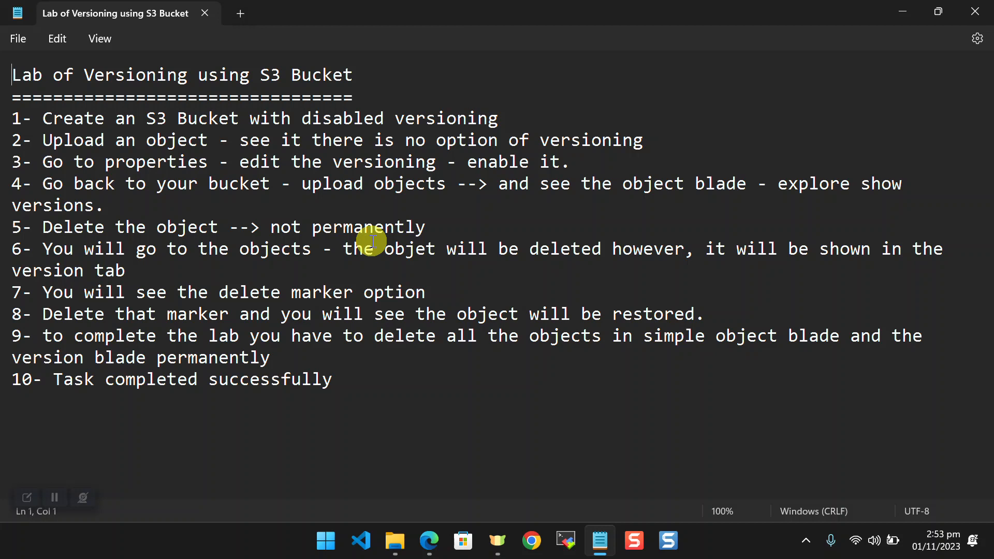
# Append "in AWS" to the title line "Lab of Versioning using S3 Bucket" in the lab notes
pyautogui.moveTo(386, 79); pyautogui.dragTo(4, 61)
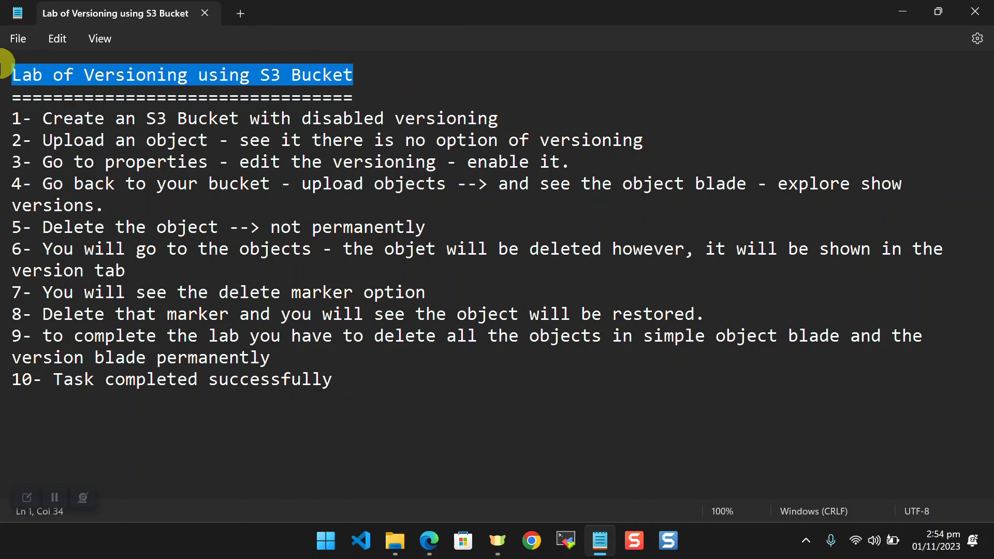
pyautogui.moveTo(354, 79); pyautogui.dragTo(98, 78)
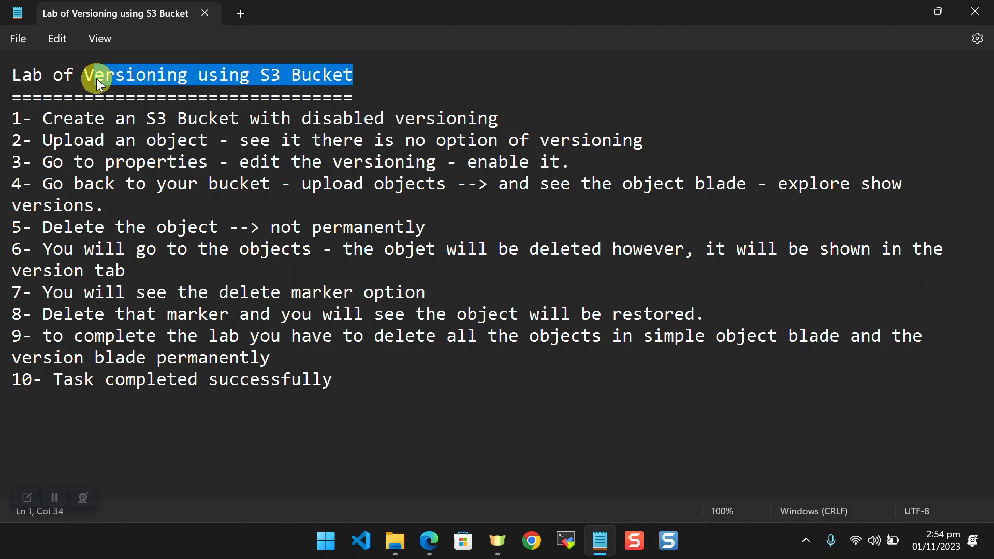
pyautogui.click(394, 66)
pyautogui.write('in')
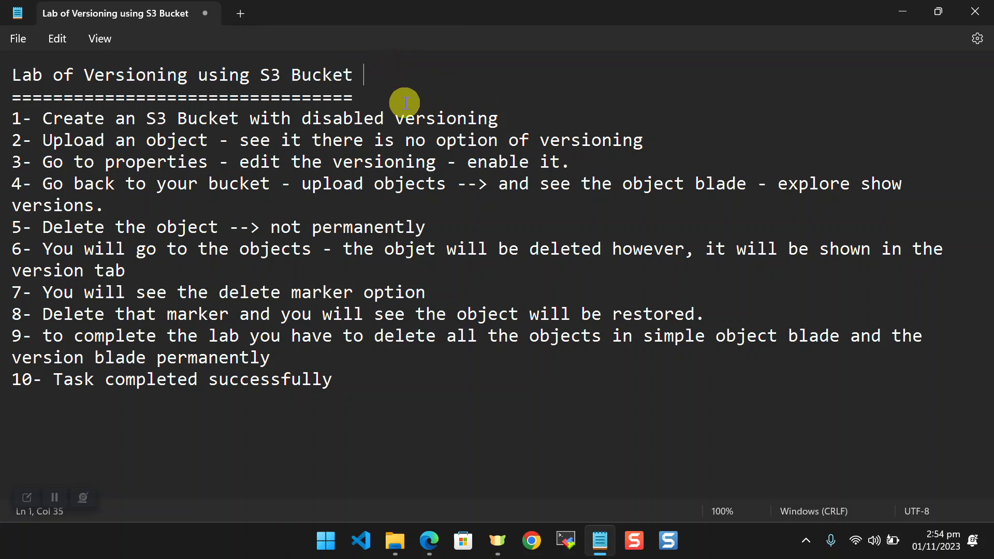
pyautogui.write(' AWS')
# Read through the ten lab steps, focusing on the first one about creating an S3 bucket with disabled versioning
pyautogui.moveTo(142, 123); pyautogui.dragTo(322, 119)
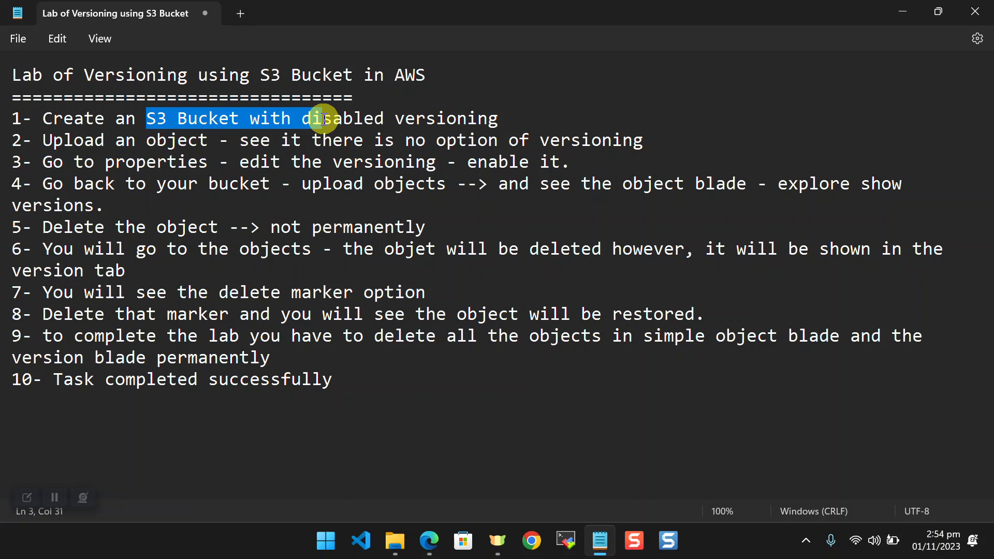
pyautogui.click(363, 121)
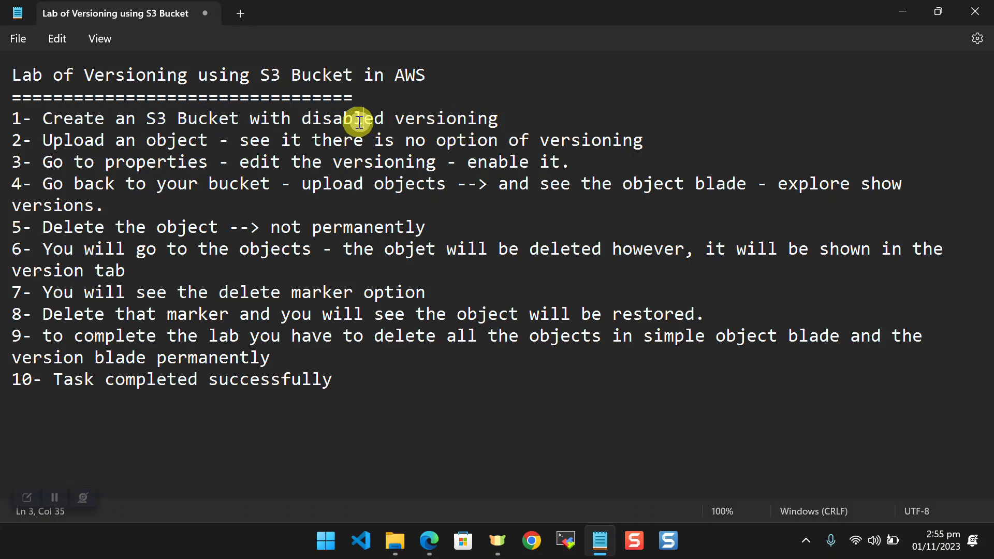
pyautogui.moveTo(309, 119); pyautogui.dragTo(476, 120)
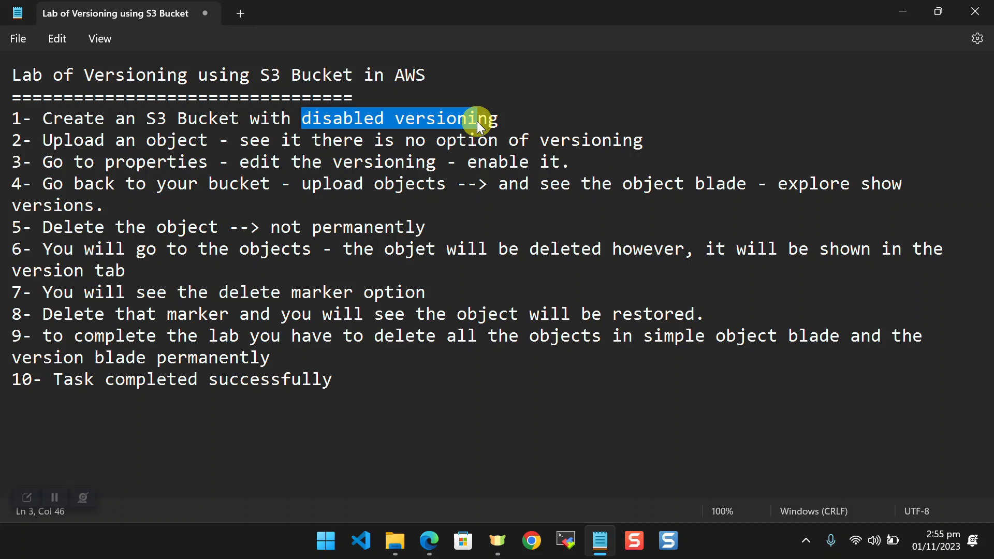
pyautogui.click(298, 205)
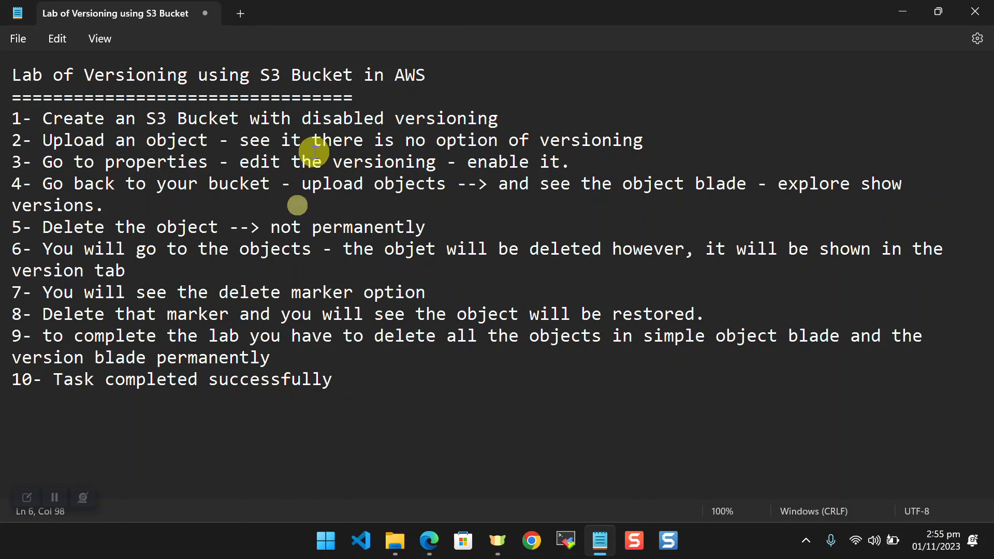
pyautogui.moveTo(63, 129); pyautogui.dragTo(355, 398)
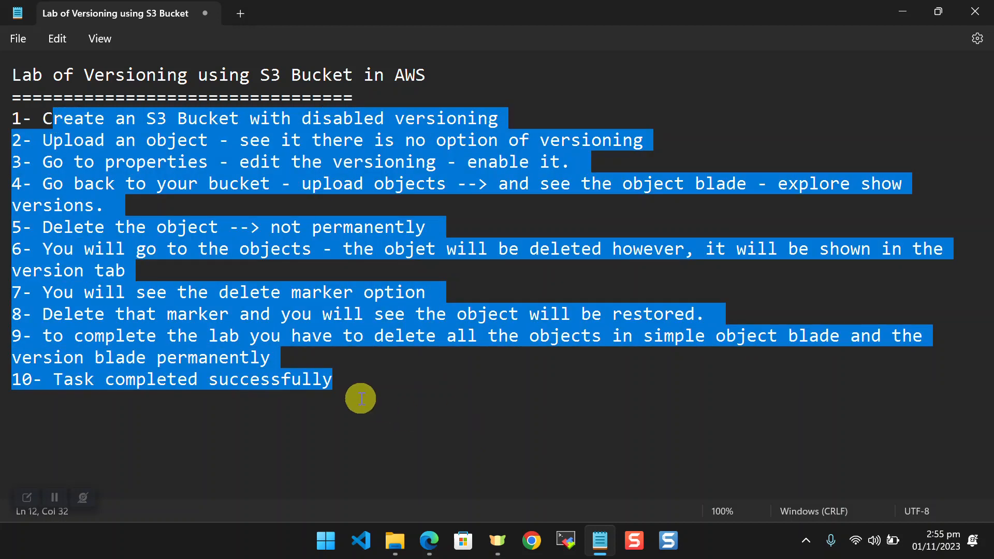
pyautogui.click(355, 393)
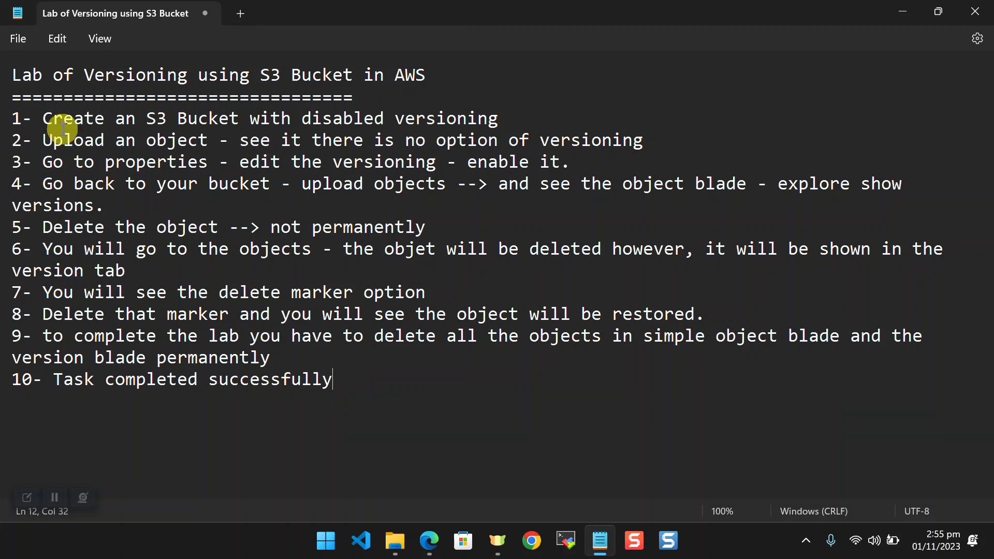
pyautogui.moveTo(44, 118); pyautogui.dragTo(533, 111)
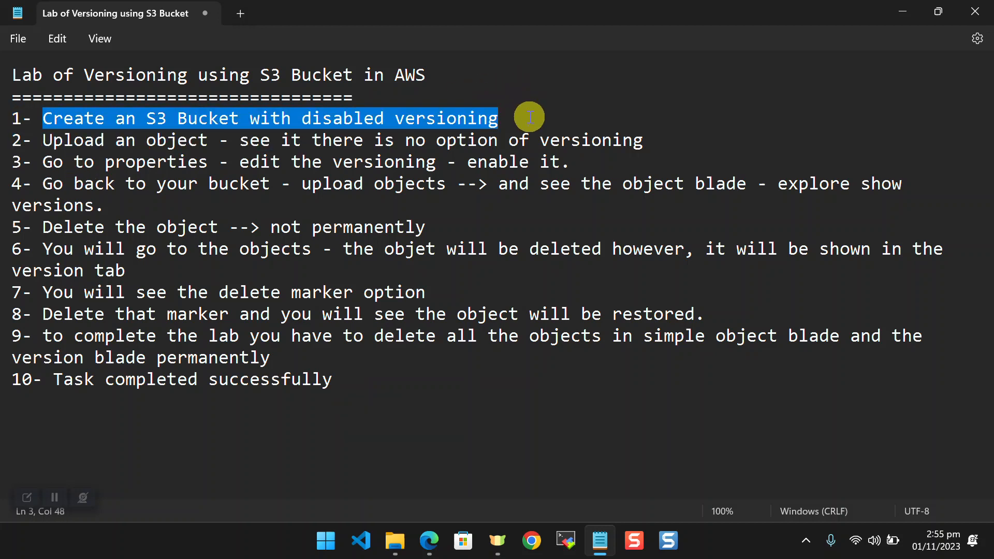
# Switch to the AWS console in Edge, start a new S3 bucket and enter a unique bucket name
pyautogui.click(441, 541)
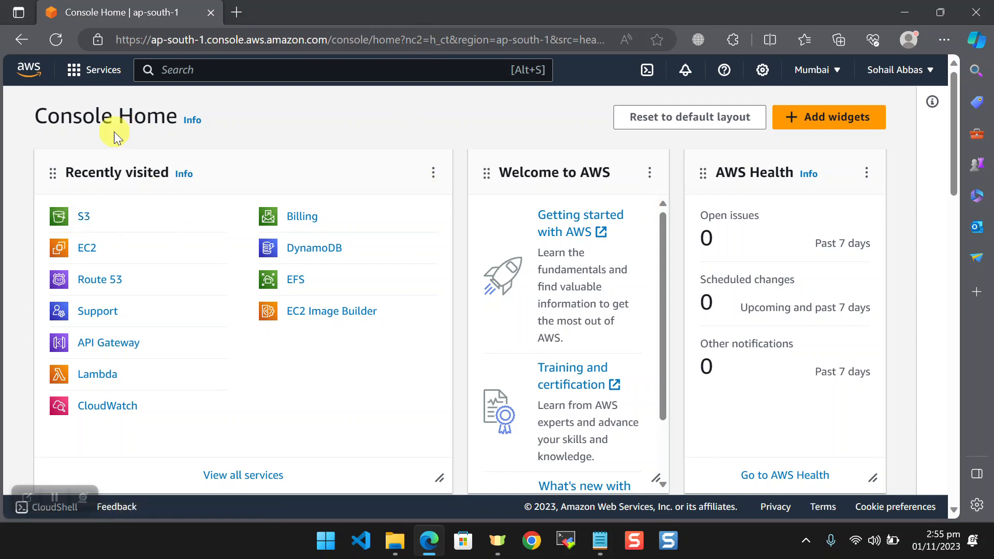
pyautogui.click(84, 222)
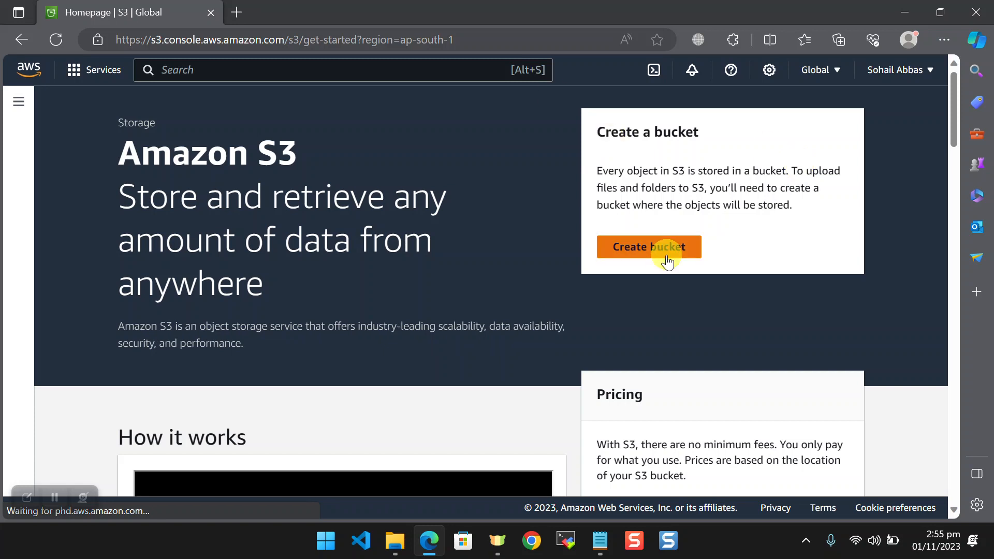
pyautogui.click(667, 256)
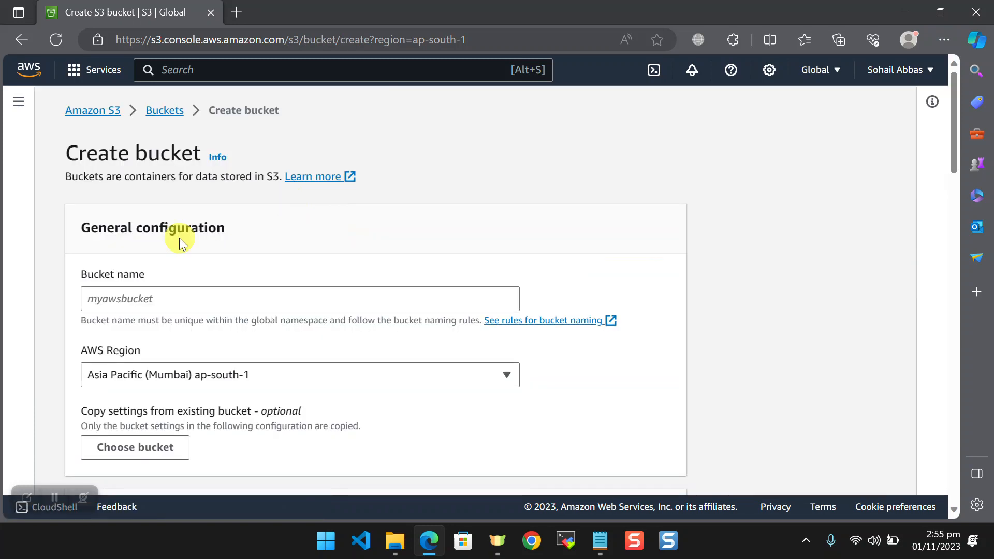
pyautogui.click(164, 298)
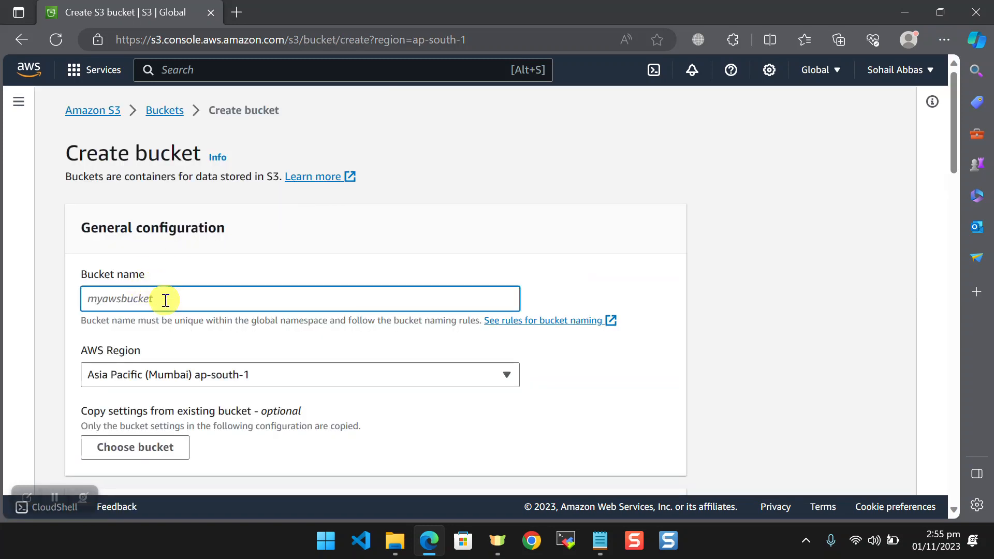
pyautogui.write('sohailbucket22')
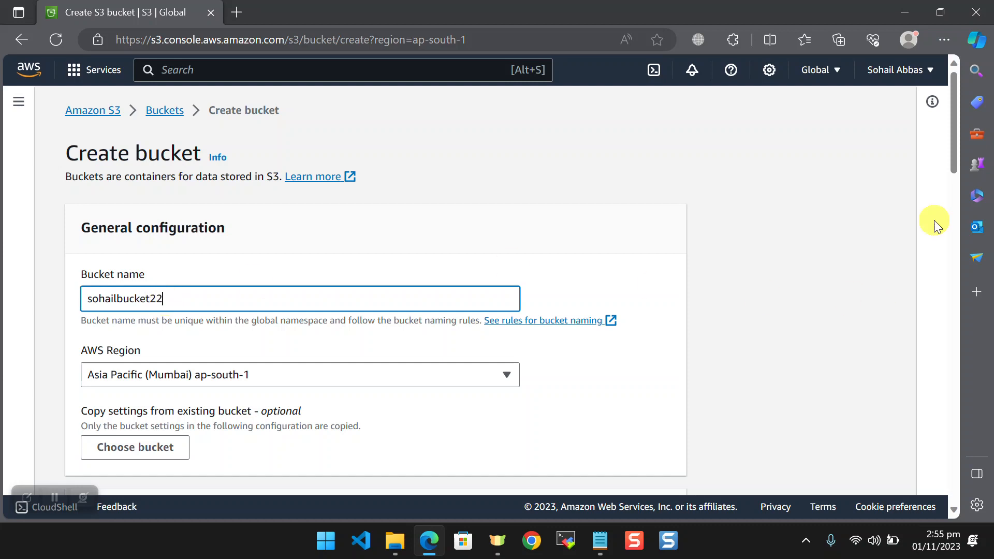
# Create the bucket with Bucket Versioning kept on Disable and the other default settings, and dismiss the notification
pyautogui.moveTo(959, 148); pyautogui.dragTo(964, 182)
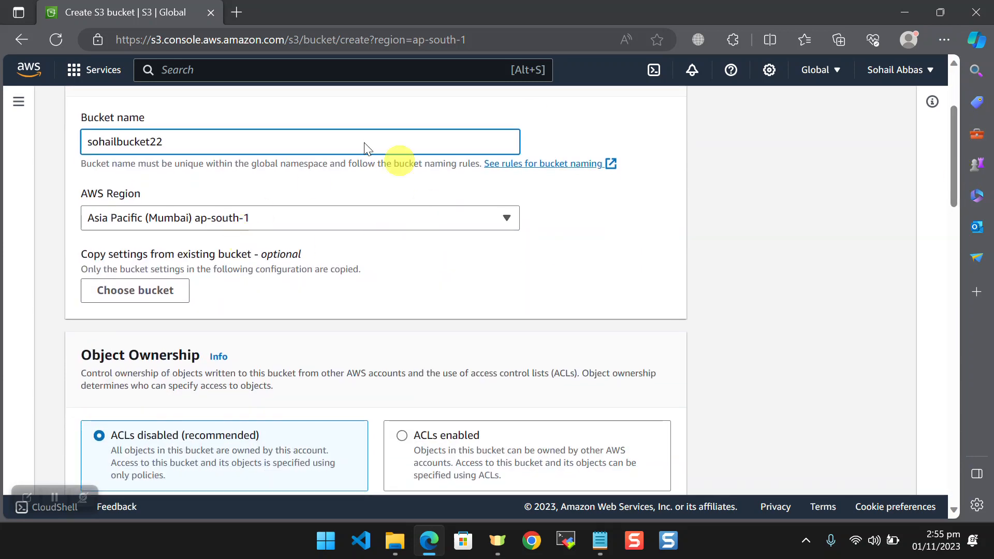
pyautogui.moveTo(961, 148); pyautogui.dragTo(990, 360)
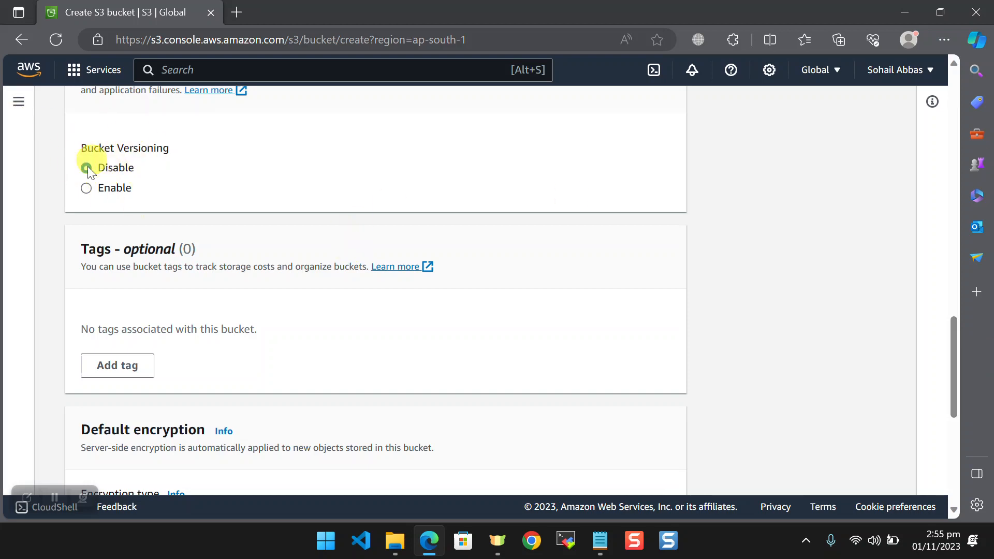
pyautogui.moveTo(953, 344); pyautogui.dragTo(961, 476)
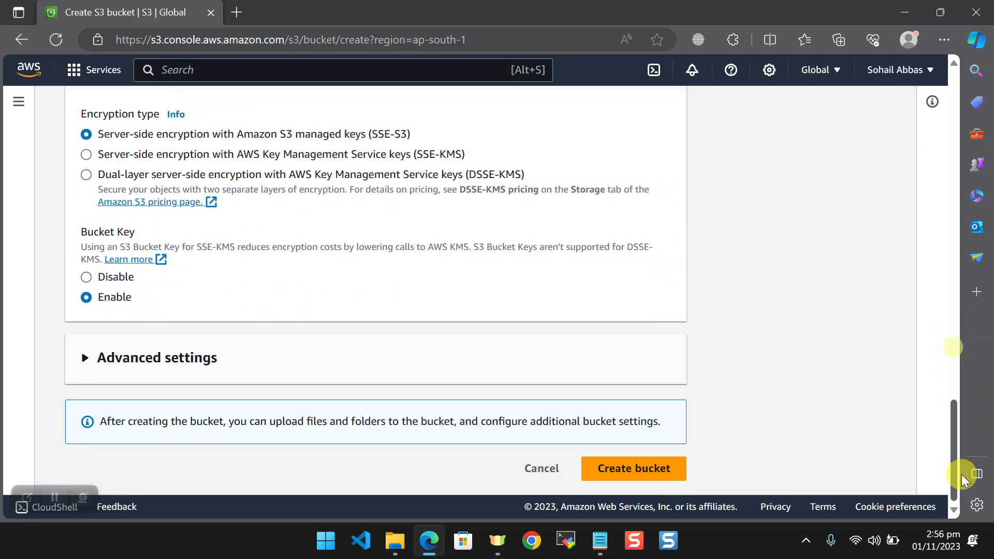
pyautogui.click(616, 467)
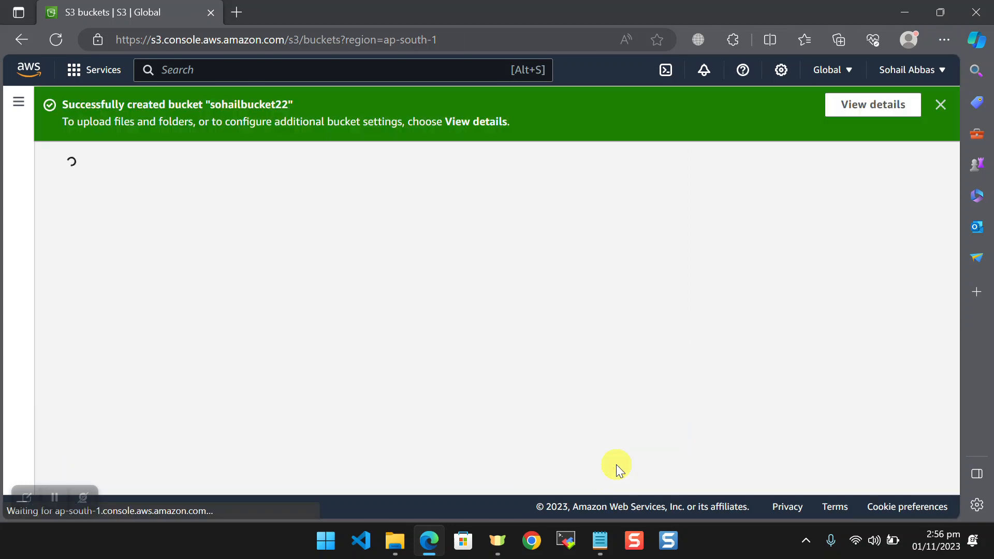
pyautogui.click(943, 105)
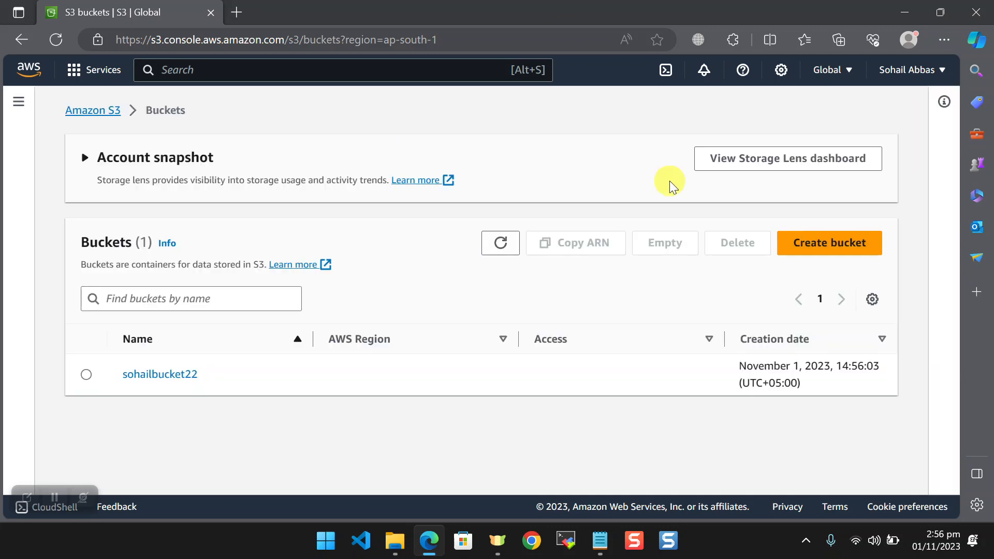
# Open the new bucket and add the image "S3 Image Resizing via Lambda Function" from Downloads to its upload list
pyautogui.click(147, 376)
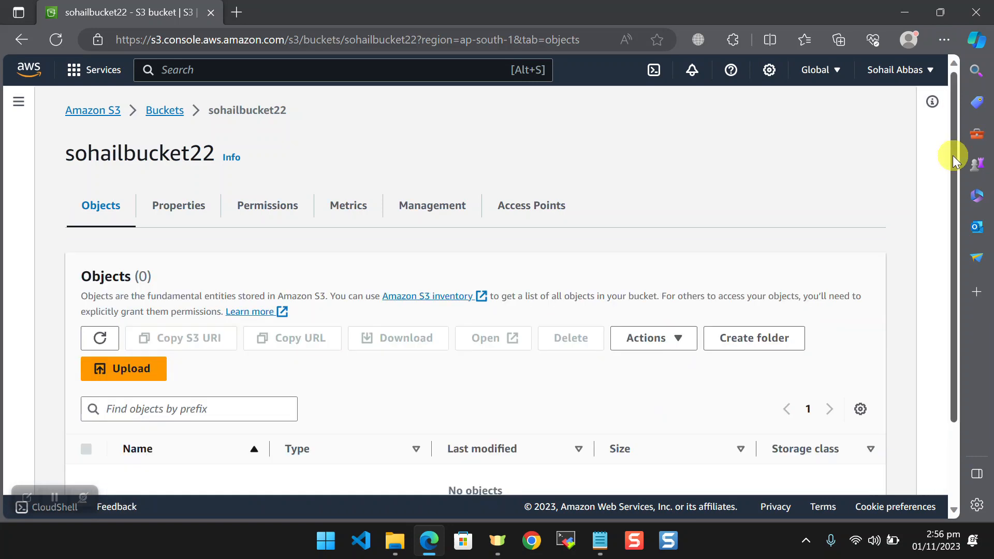
pyautogui.moveTo(955, 156); pyautogui.dragTo(972, 264)
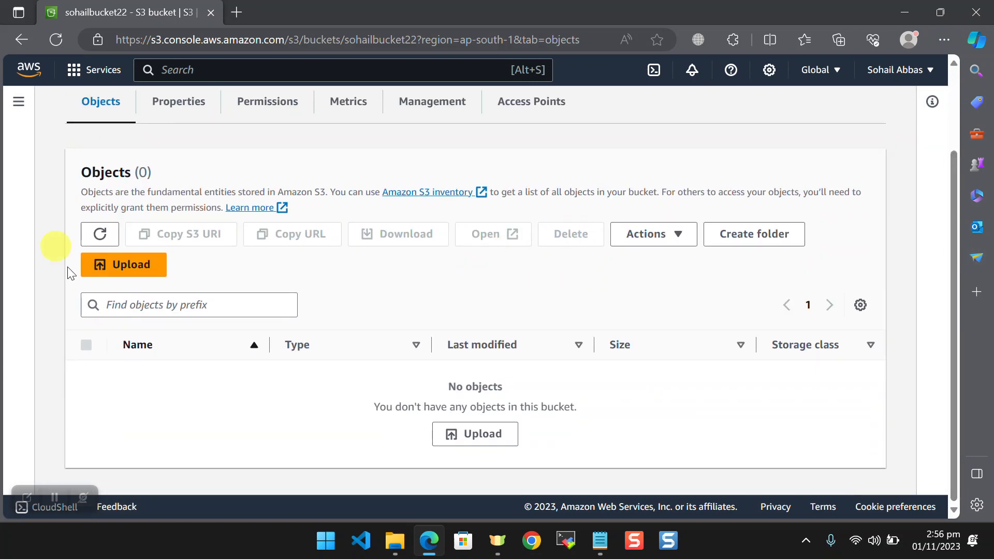
pyautogui.click(101, 265)
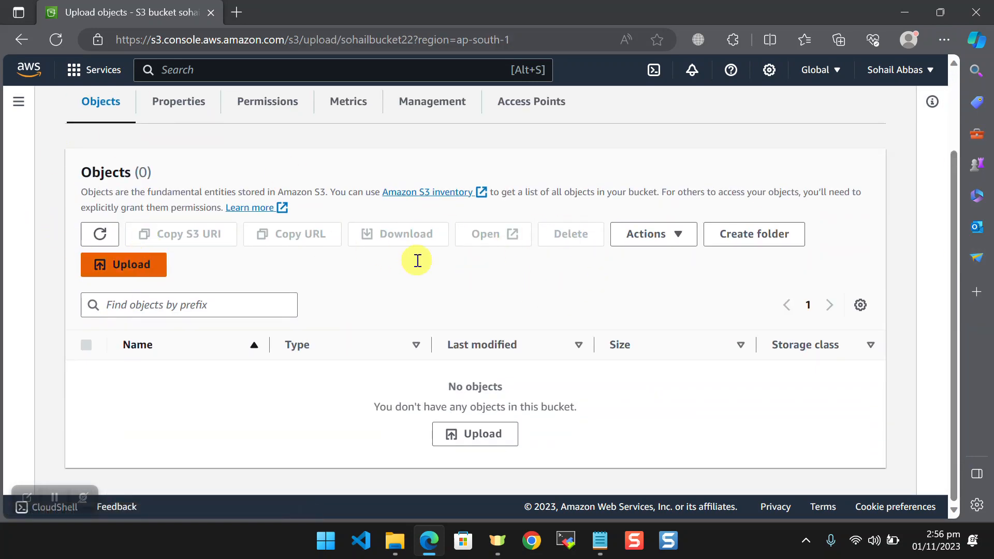
pyautogui.click(524, 313)
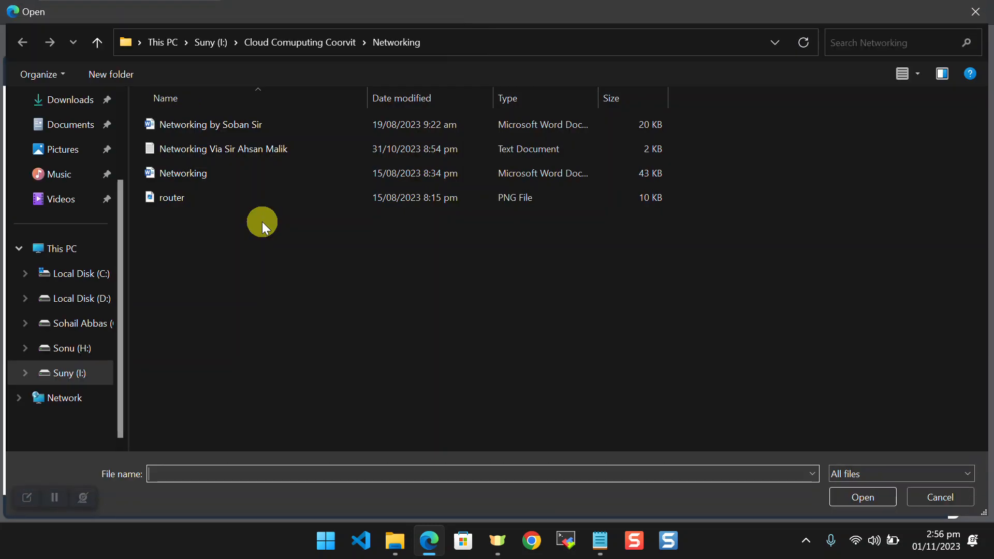
pyautogui.click(72, 110)
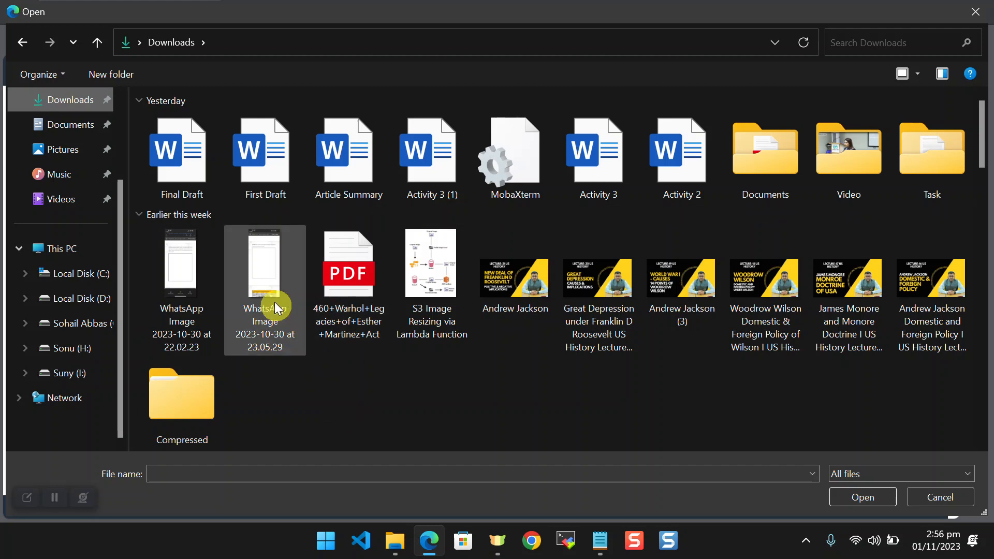
pyautogui.doubleClick(434, 261)
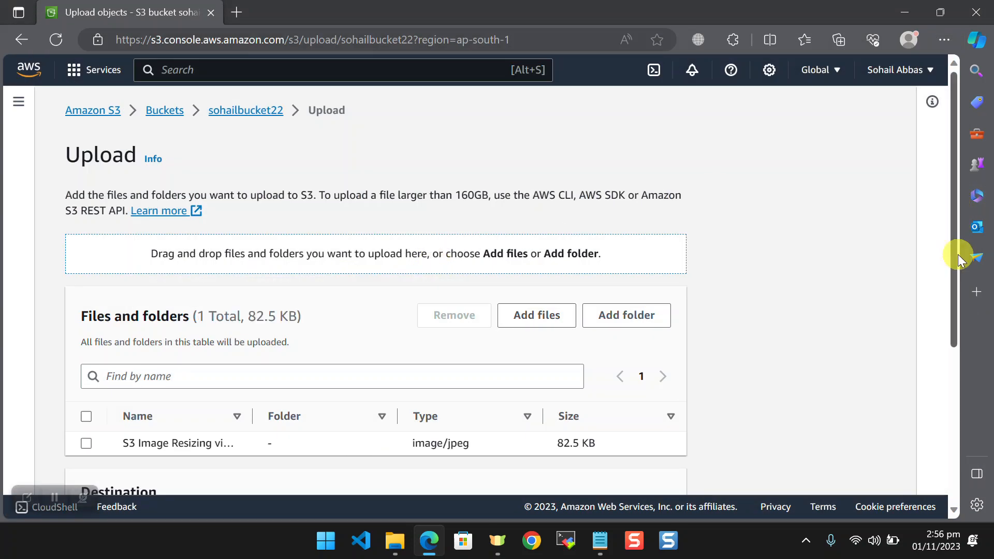
# Upload the added image to the bucket, close the upload status and check the bucket's object list
pyautogui.moveTo(954, 257); pyautogui.dragTo(957, 428)
pyautogui.click(630, 482)
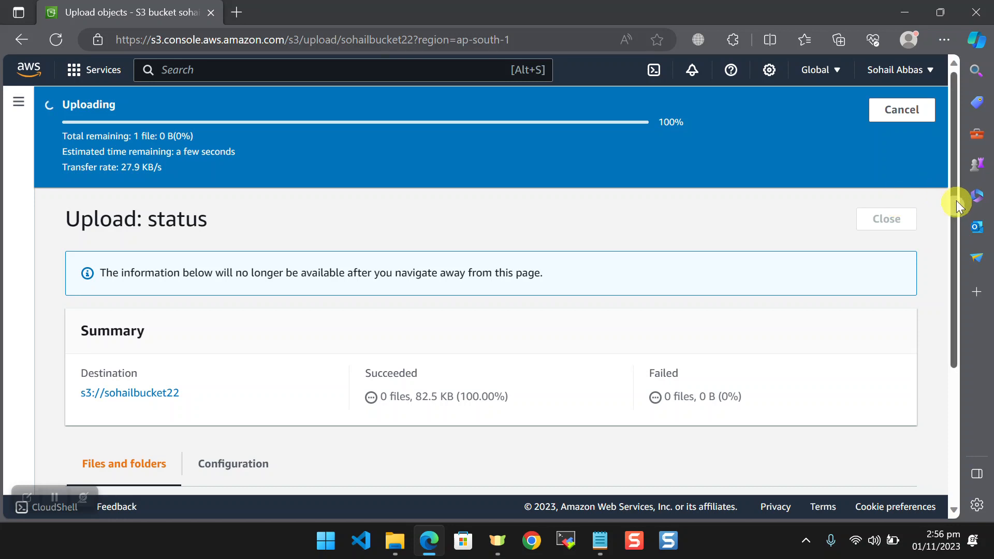
pyautogui.moveTo(956, 200); pyautogui.dragTo(948, 347)
pyautogui.scroll(4, 947, 348)
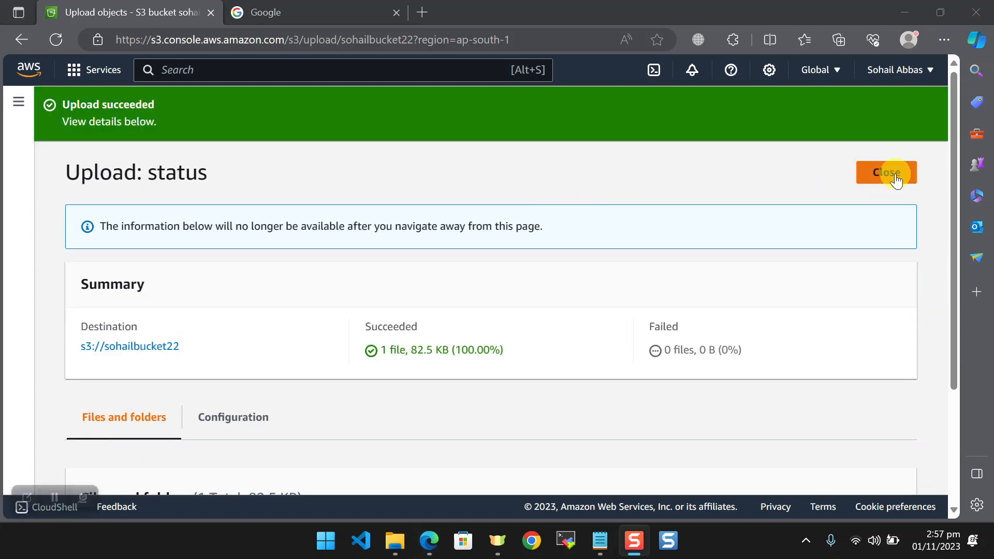
pyautogui.click(894, 177)
pyautogui.moveTo(954, 150); pyautogui.dragTo(956, 244)
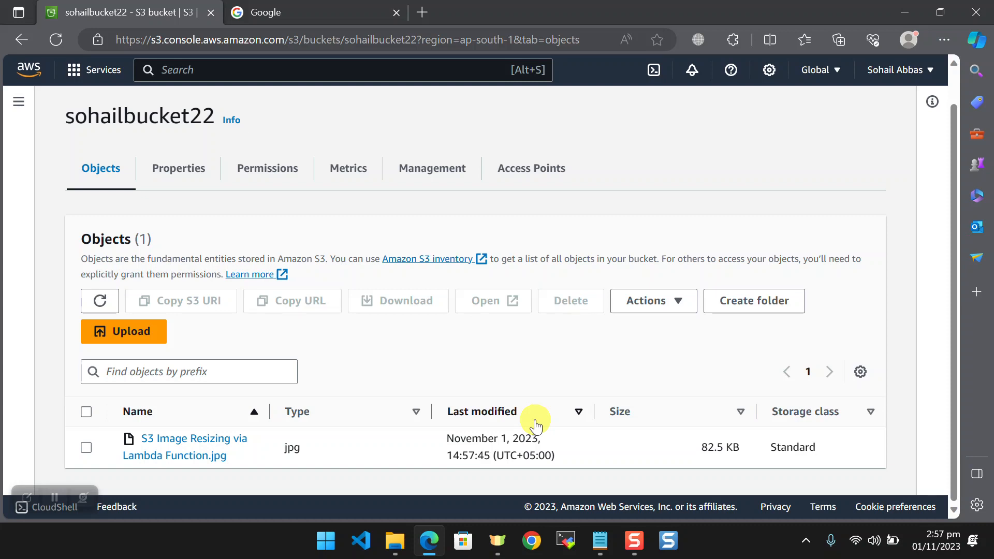
# Set Bucket Versioning to Enable in the bucket's properties, save the change and return to its object list
pyautogui.click(185, 175)
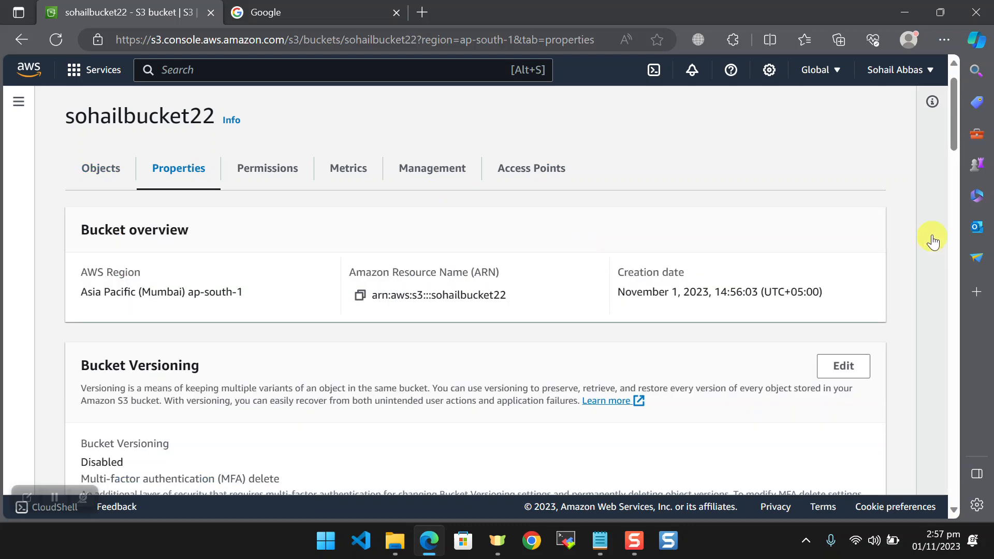
pyautogui.moveTo(957, 137)
pyautogui.mouseDown()
pyautogui.moveTo(968, 259)
pyautogui.moveTo(957, 114)
pyautogui.moveTo(959, 140)
pyautogui.mouseUp()
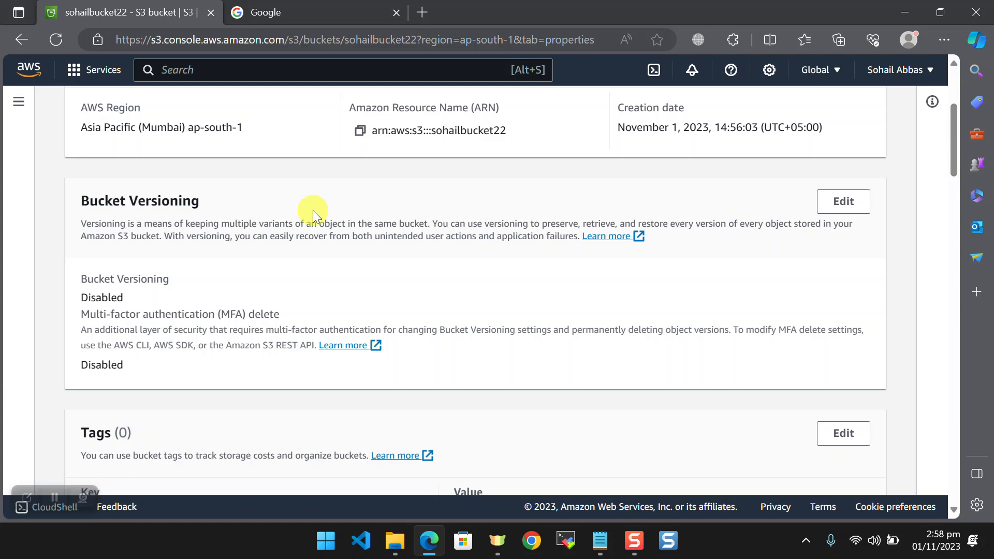
pyautogui.click(844, 202)
pyautogui.click(87, 355)
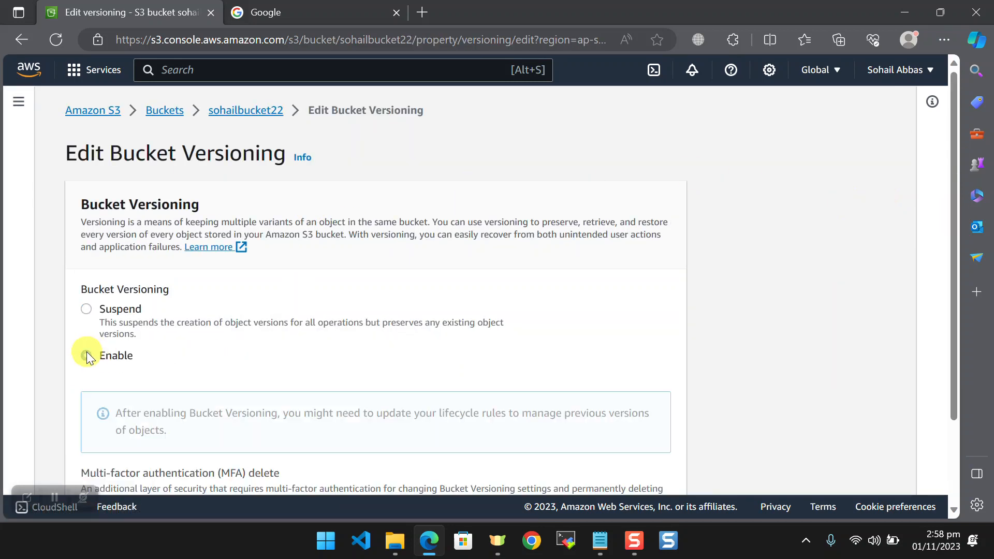
pyautogui.moveTo(950, 306); pyautogui.dragTo(951, 364)
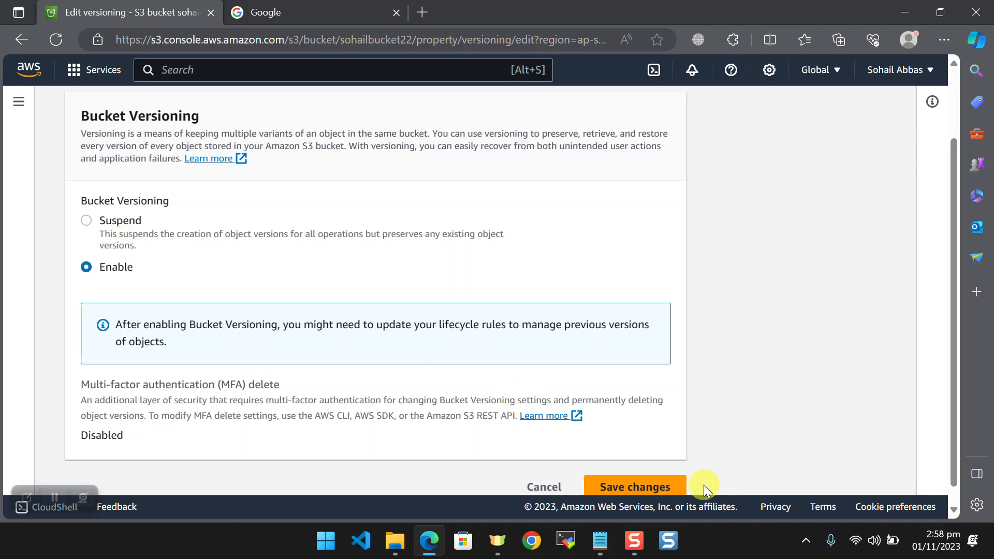
pyautogui.click(647, 483)
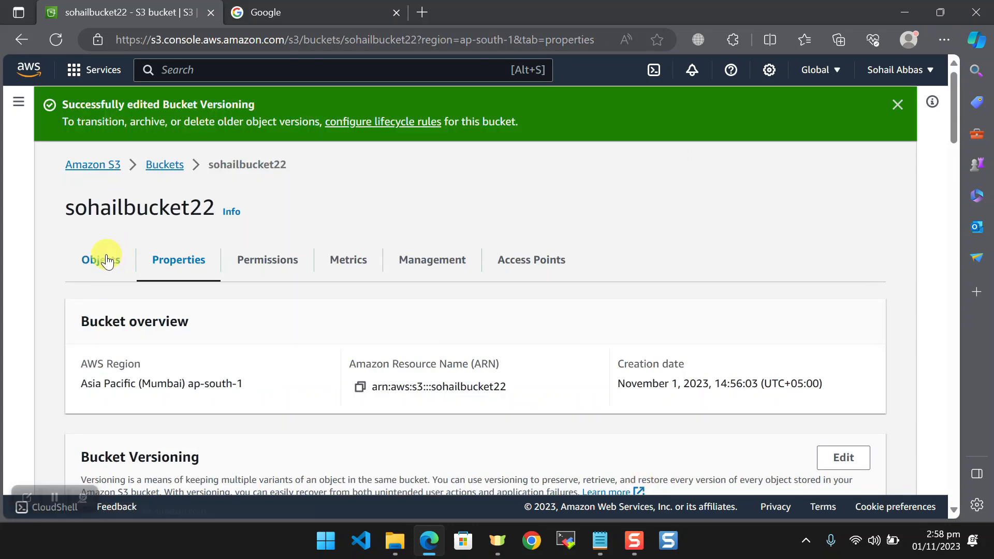
pyautogui.click(107, 261)
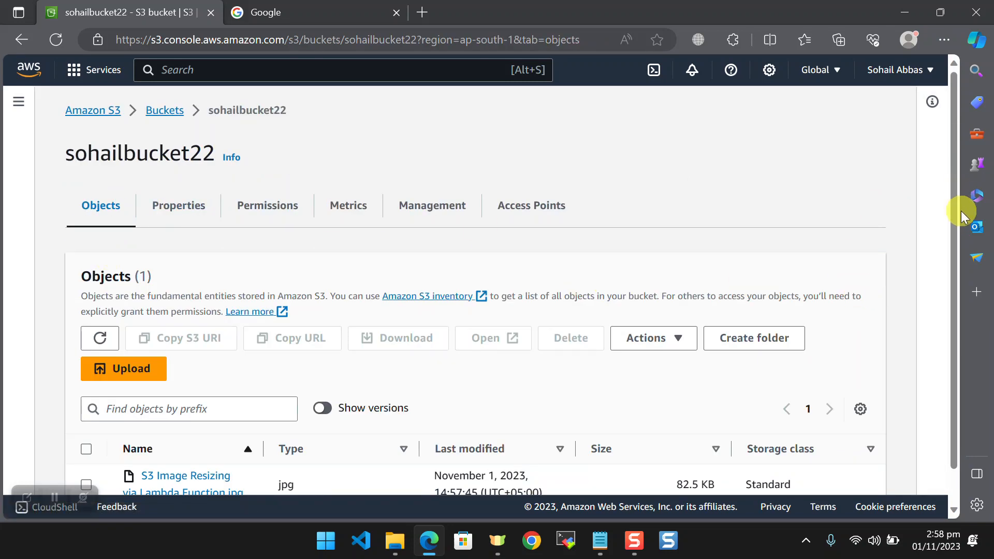
# Turn on the display of object versions in the bucket's object list, check it and turn it off again
pyautogui.scroll(-1, 957, 216)
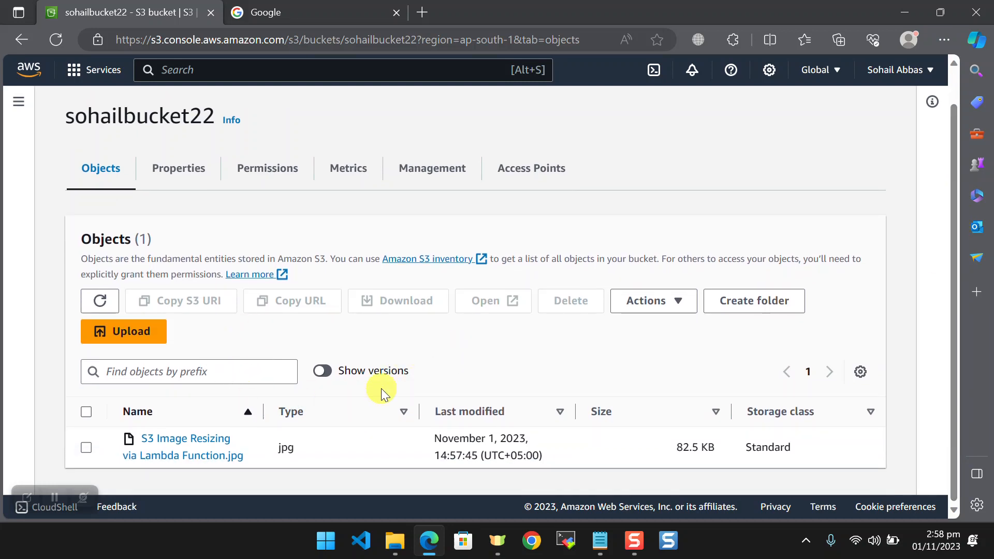
pyautogui.click(323, 371)
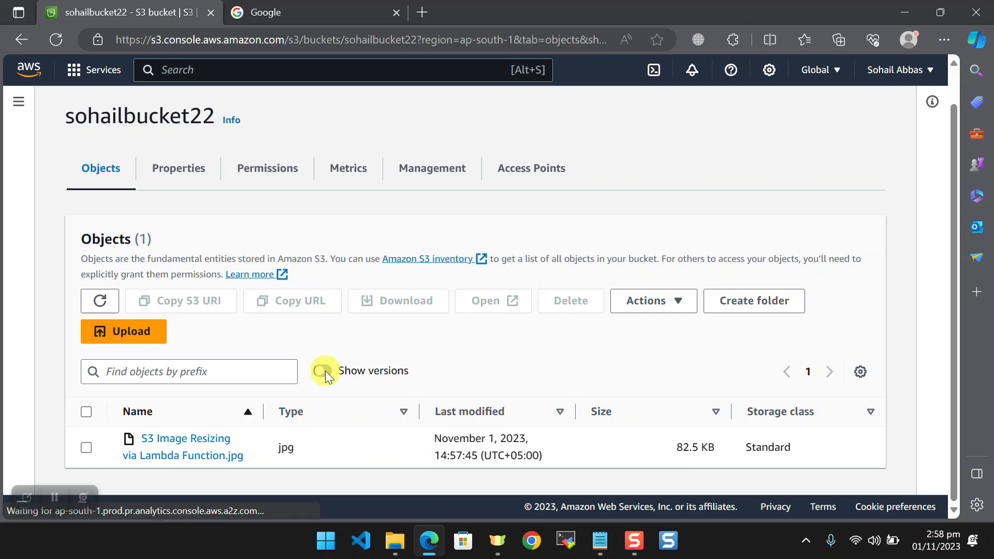
pyautogui.click(322, 371)
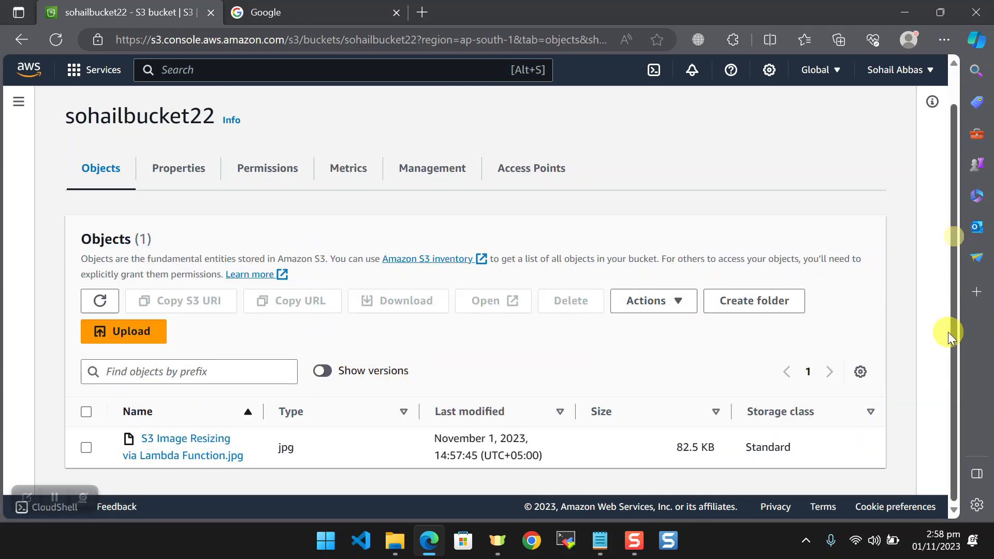
# Start another upload to the bucket and create a text document named a.txt in Downloads while choosing files
pyautogui.click(136, 341)
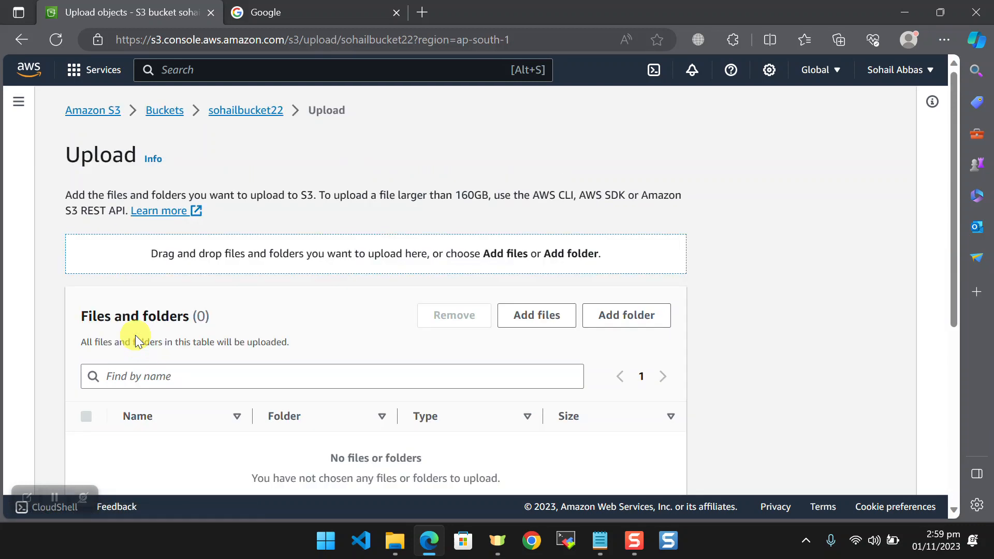
pyautogui.click(538, 315)
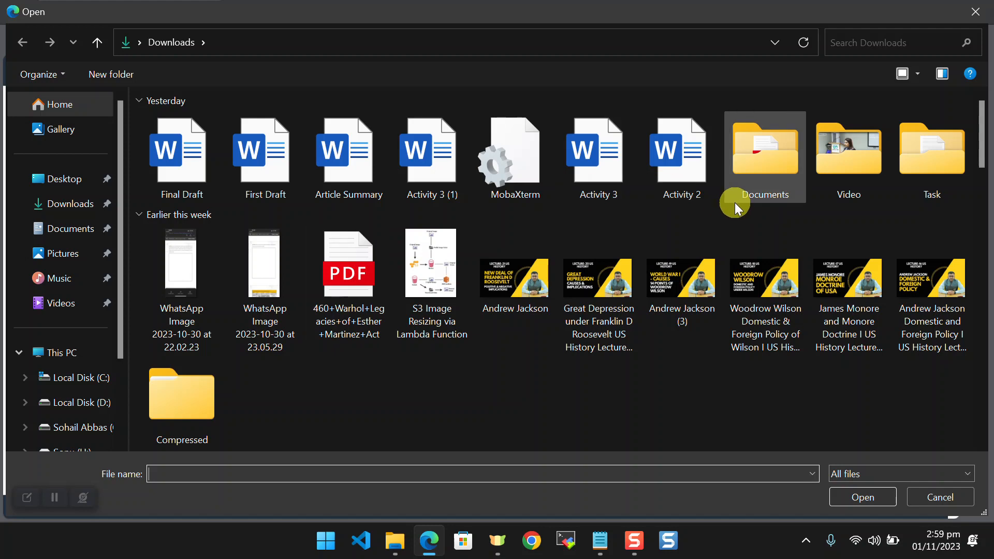
pyautogui.moveTo(980, 151)
pyautogui.mouseDown()
pyautogui.moveTo(984, 194)
pyautogui.moveTo(984, 152)
pyautogui.mouseUp()
pyautogui.rightClick(505, 365)
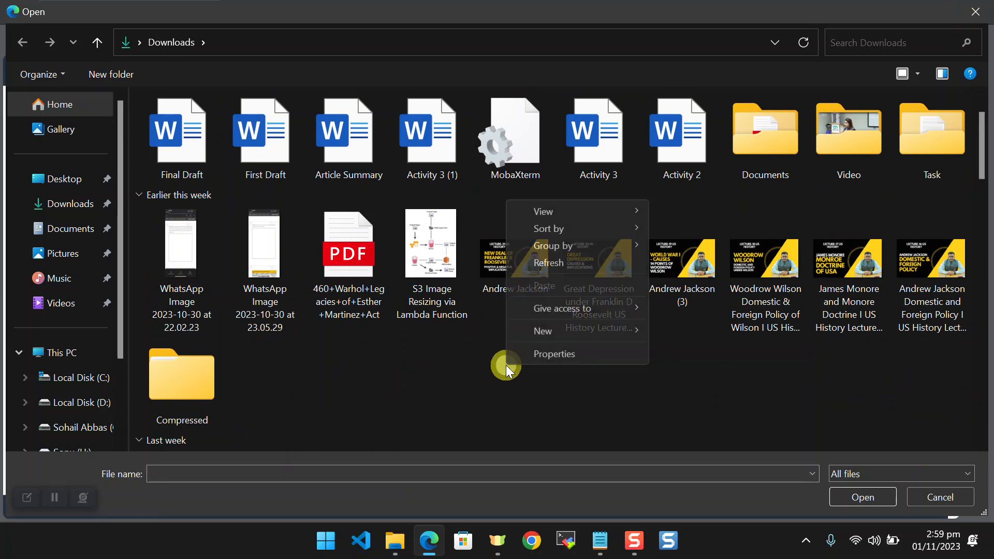
pyautogui.moveTo(622, 332)
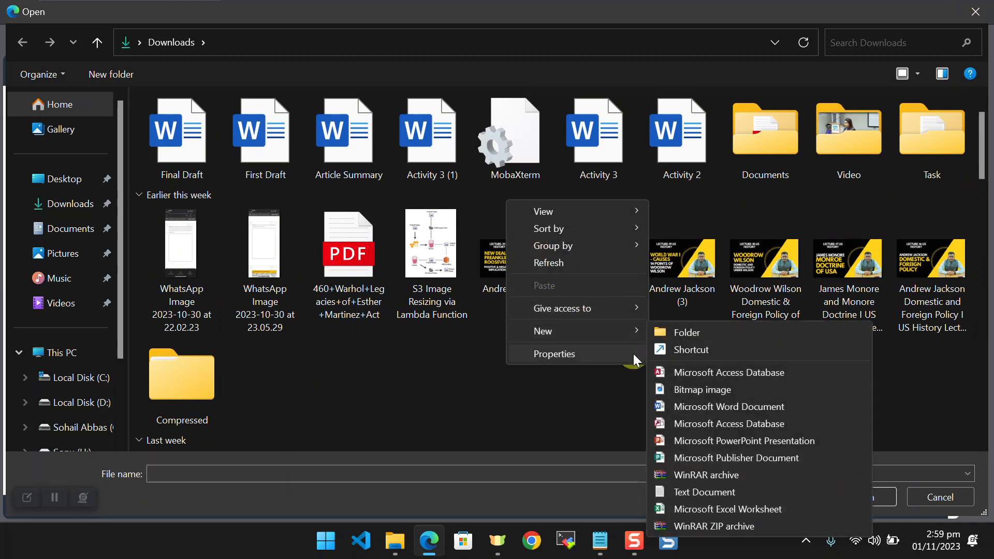
pyautogui.click(698, 492)
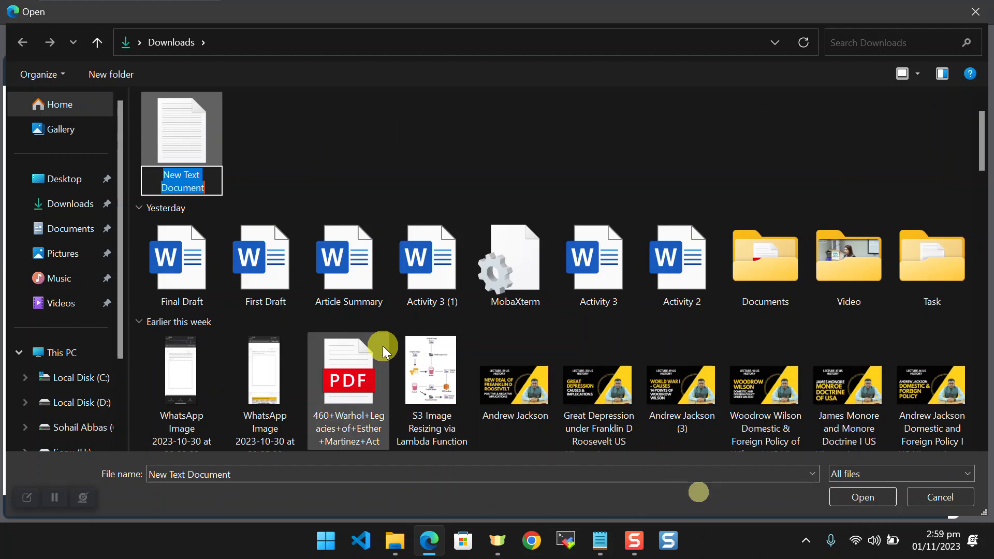
pyautogui.write('a.txt')
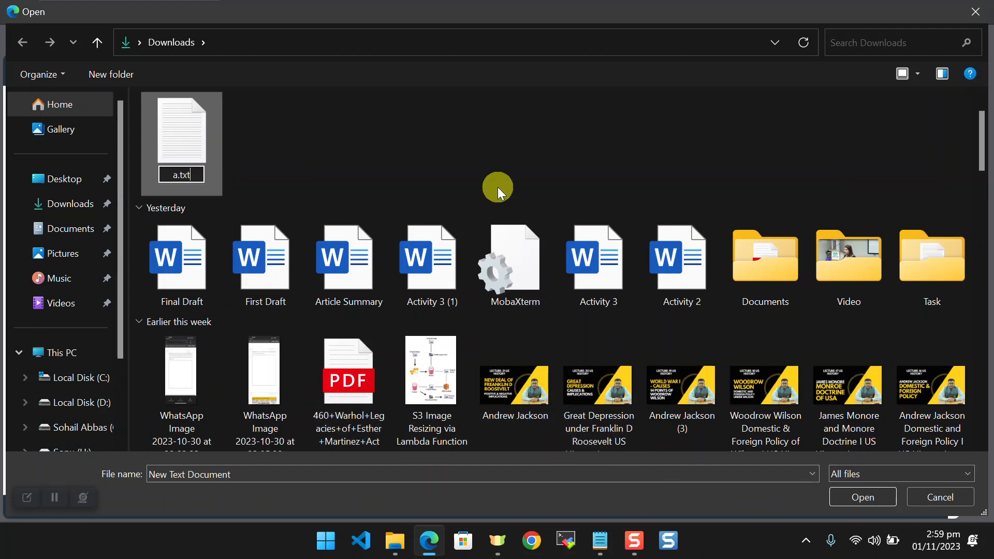
pyautogui.press('Return')
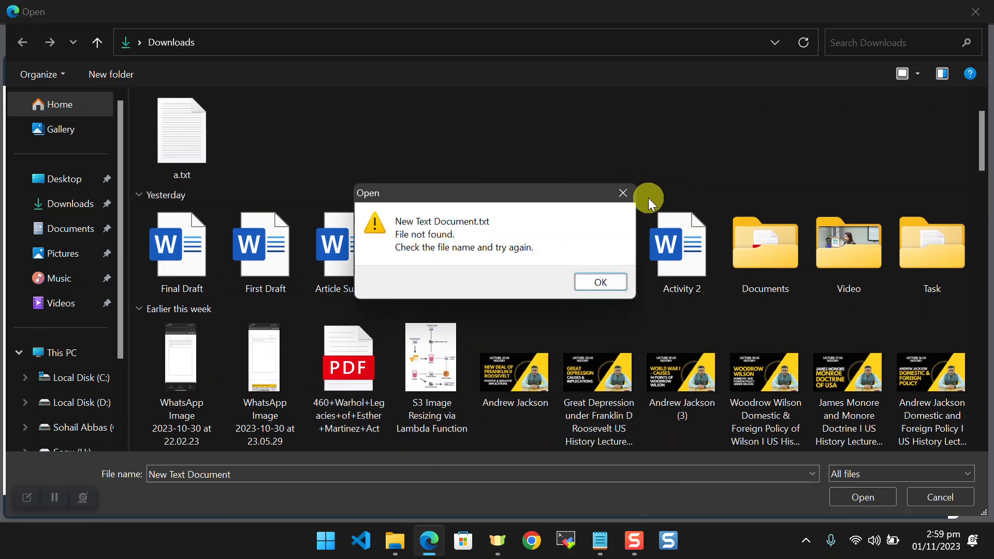
pyautogui.click(624, 194)
# Add the new a.txt file to the upload list, upload it to the bucket and close the upload status
pyautogui.doubleClick(181, 137)
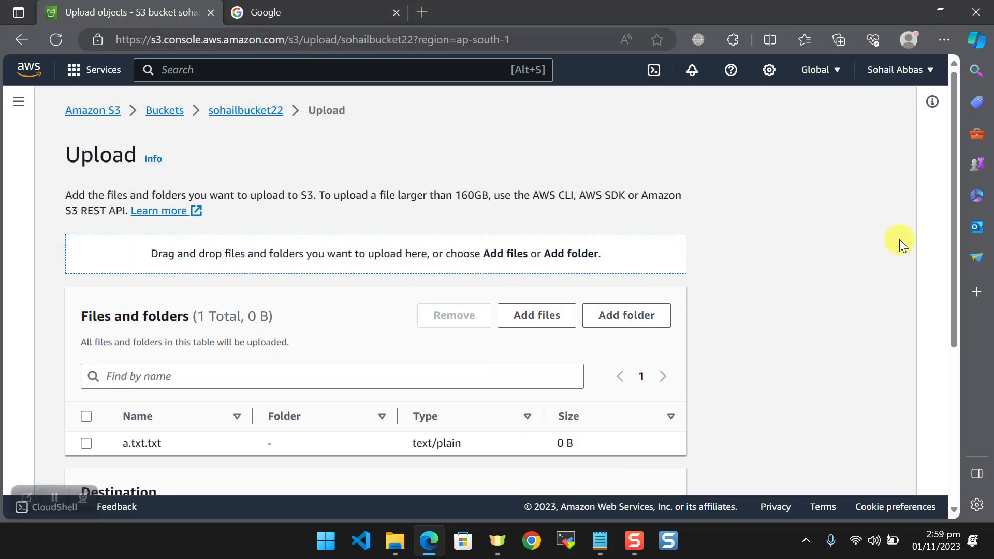
pyautogui.scroll(-5, 949, 249)
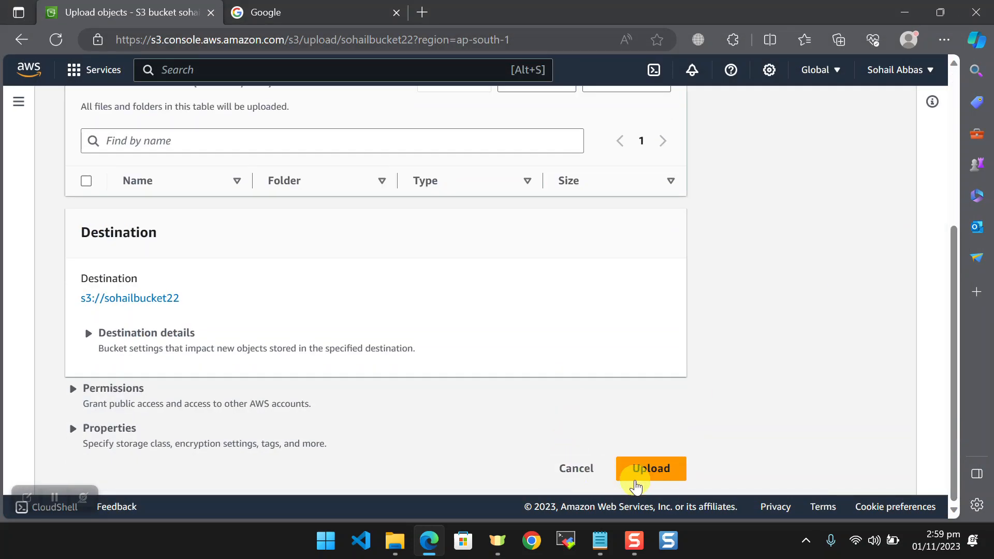
pyautogui.click(636, 485)
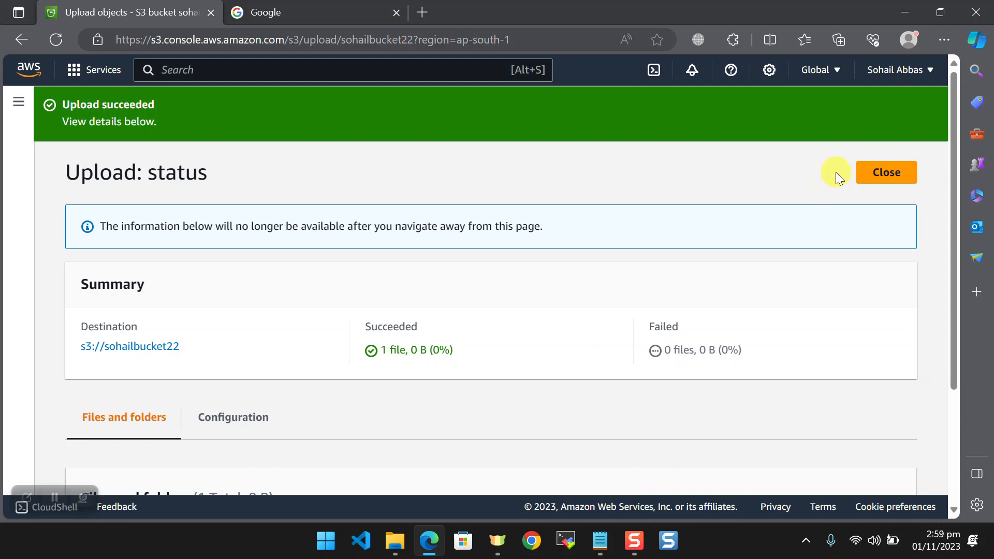
pyautogui.click(879, 168)
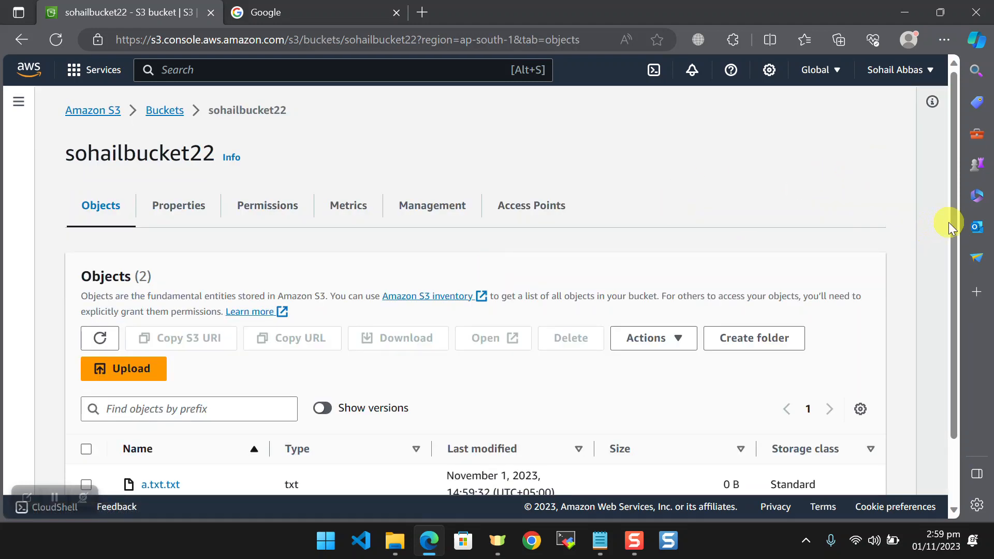
# Show object versions to compare the version IDs of the text file and the image, then hide them again
pyautogui.scroll(-2, 950, 228)
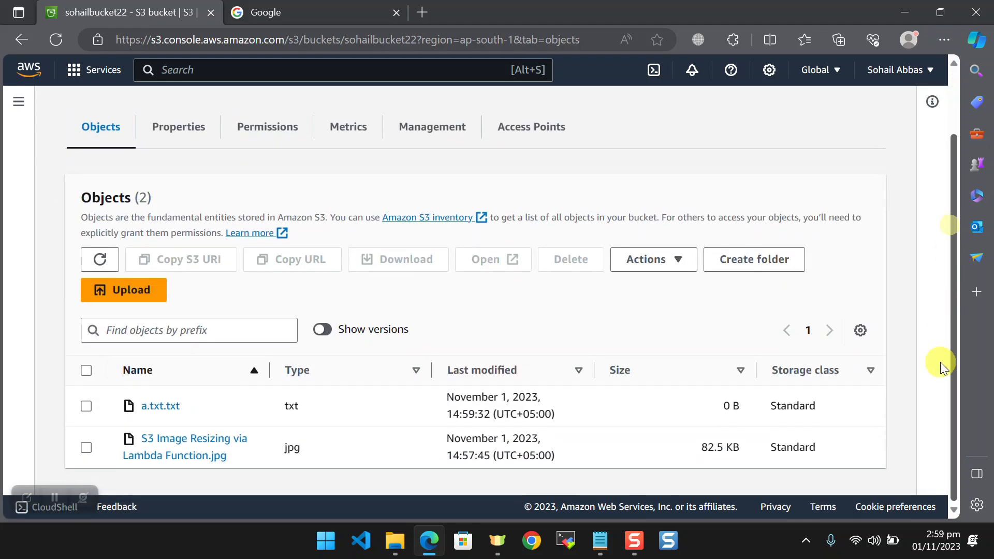
pyautogui.click(323, 330)
pyautogui.scroll(-2, 950, 213)
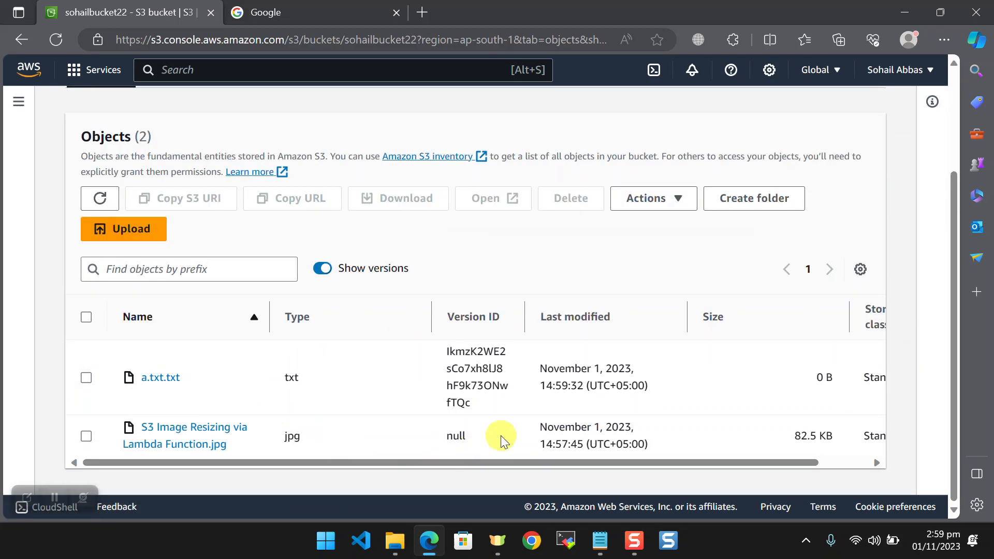
pyautogui.click(322, 269)
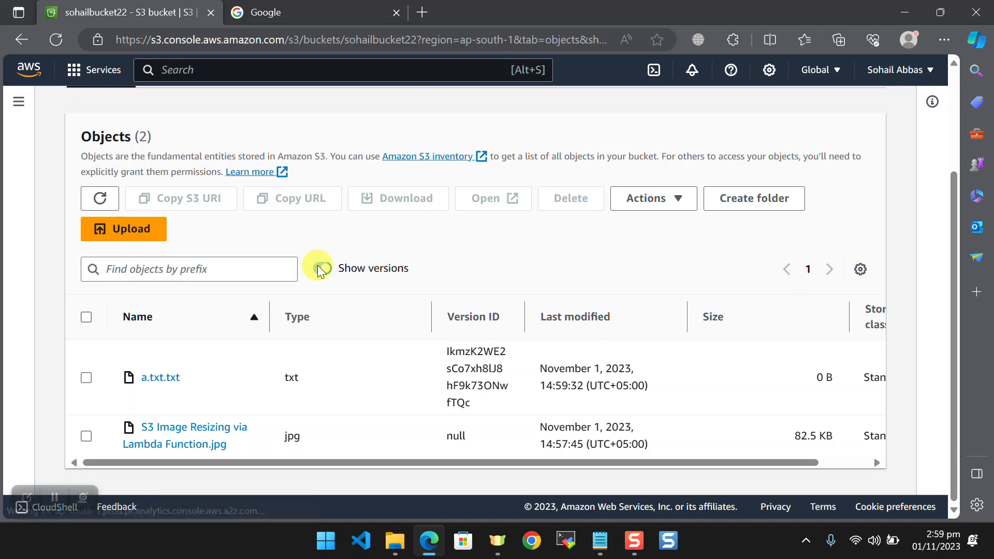
# Delete the object a.txt.txt from the bucket, confirming with "delete", and close the deletion status
pyautogui.click(86, 431)
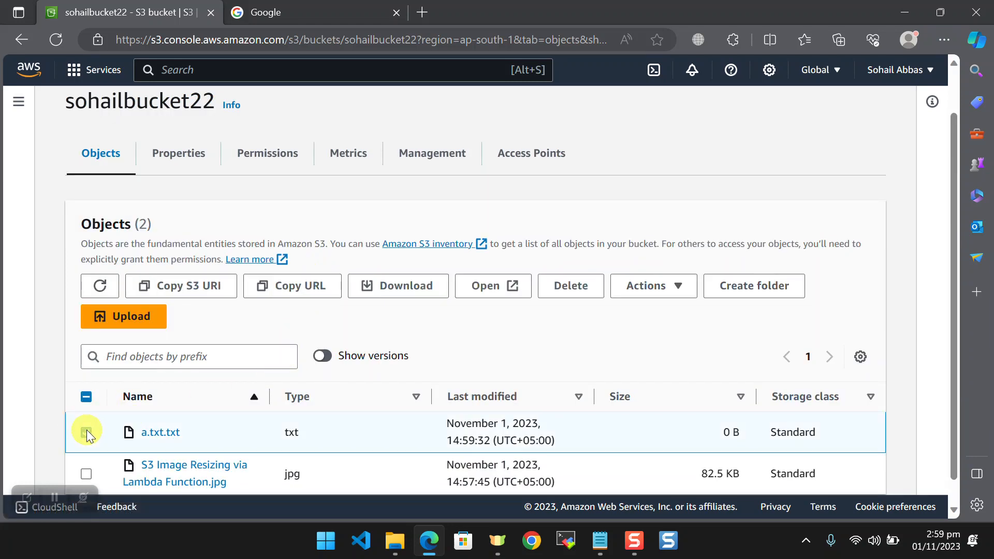
pyautogui.click(572, 290)
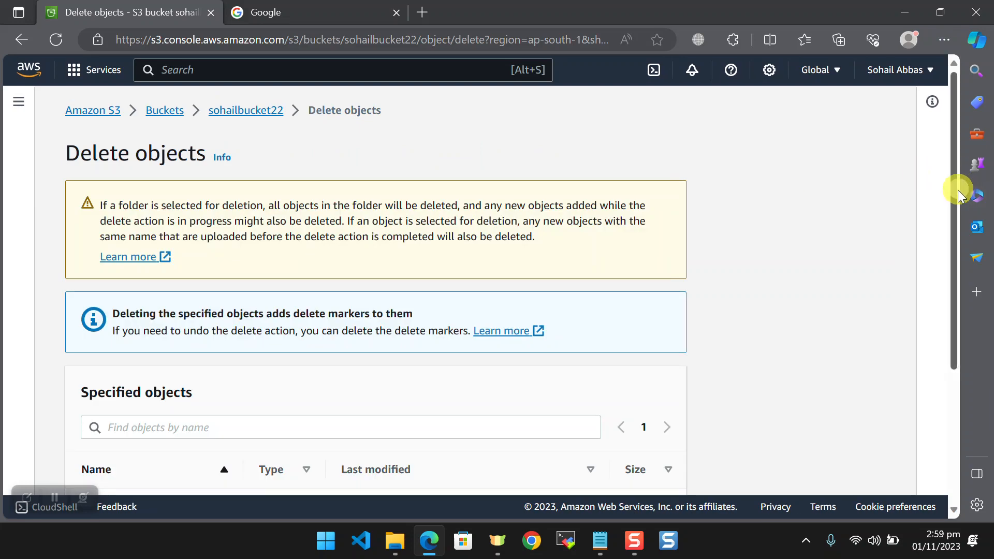
pyautogui.scroll(-4, 958, 196)
pyautogui.click(211, 413)
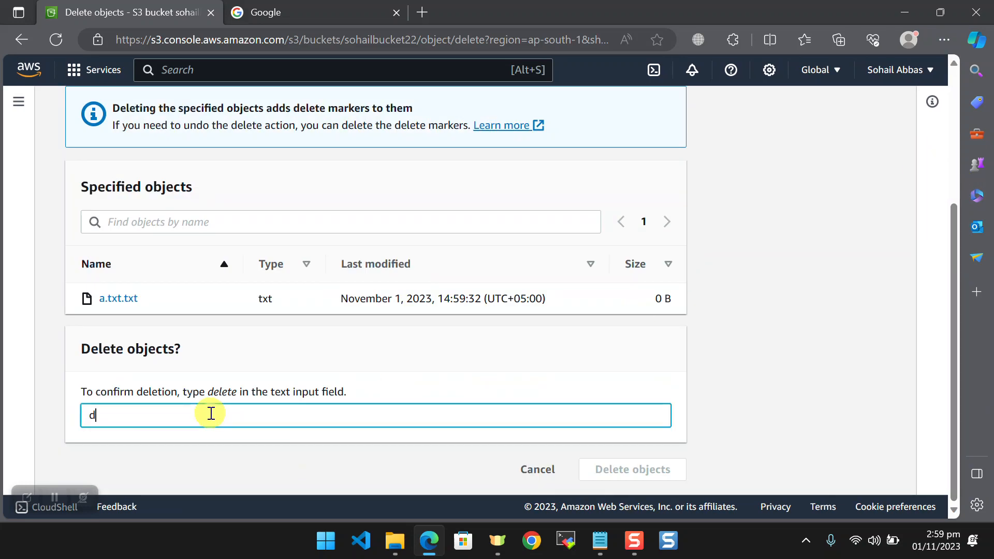
pyautogui.write('delete')
pyautogui.click(623, 468)
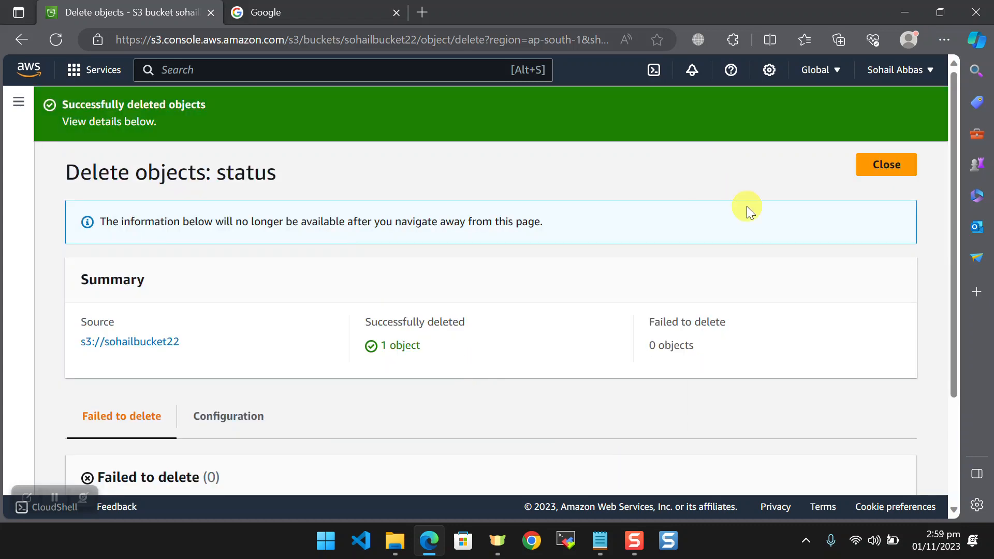
pyautogui.click(903, 164)
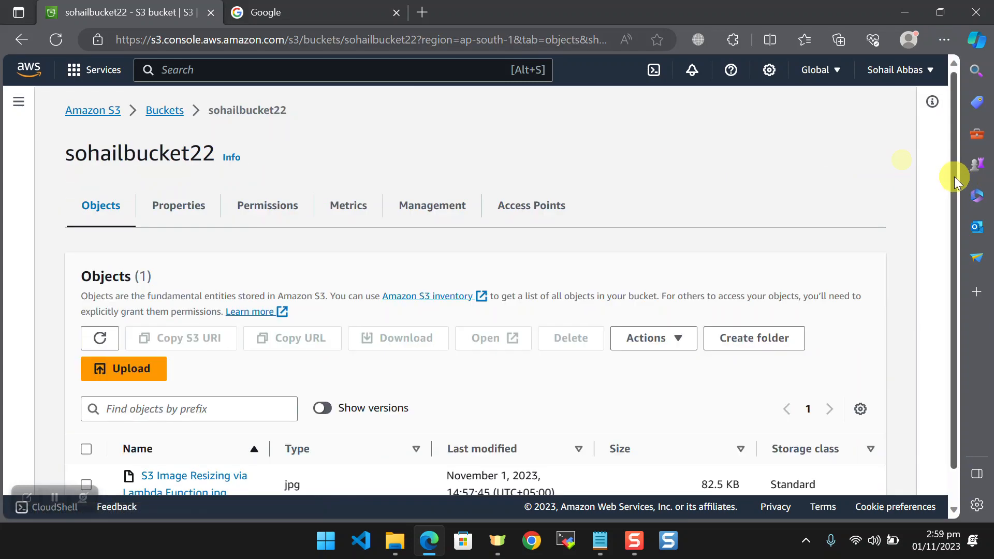
# Show object versions in the bucket and examine the type, version ID and storage class of the a.txt.txt entries
pyautogui.scroll(-2, 955, 178)
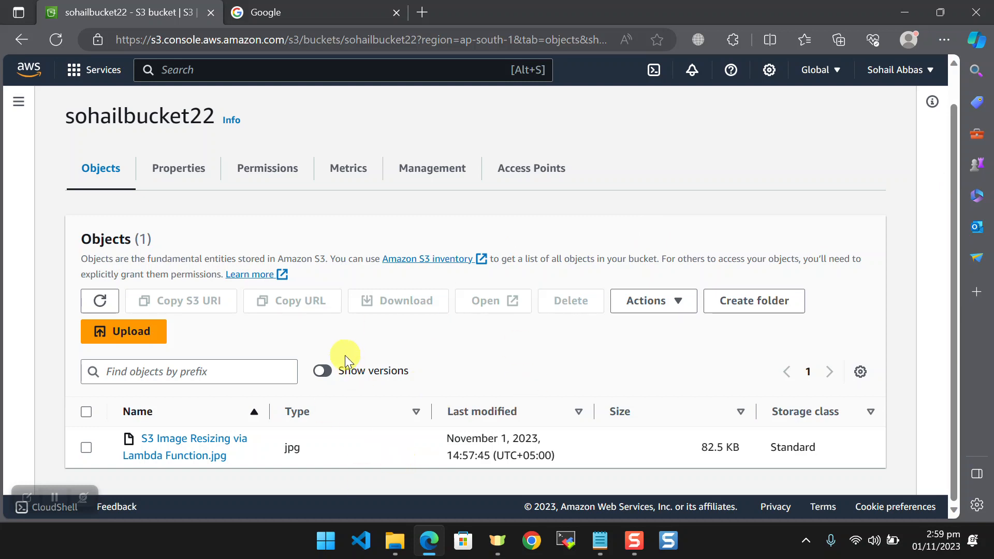
pyautogui.click(323, 371)
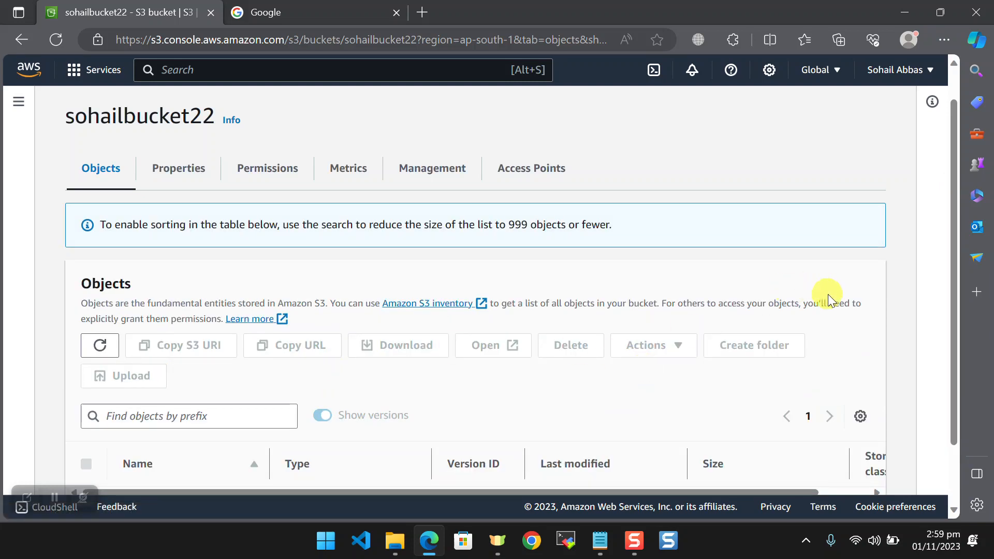
pyautogui.scroll(-3, 952, 363)
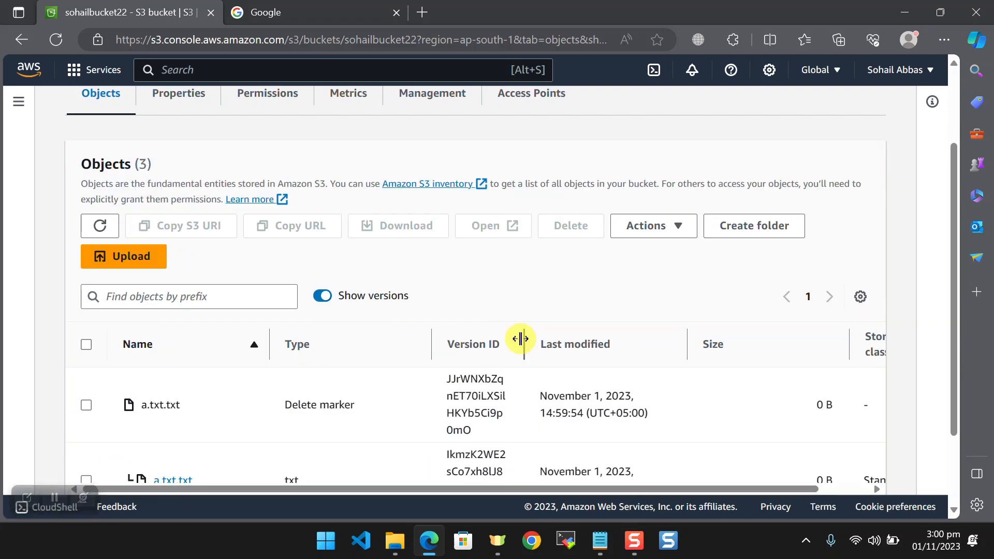
pyautogui.moveTo(955, 255); pyautogui.dragTo(954, 320)
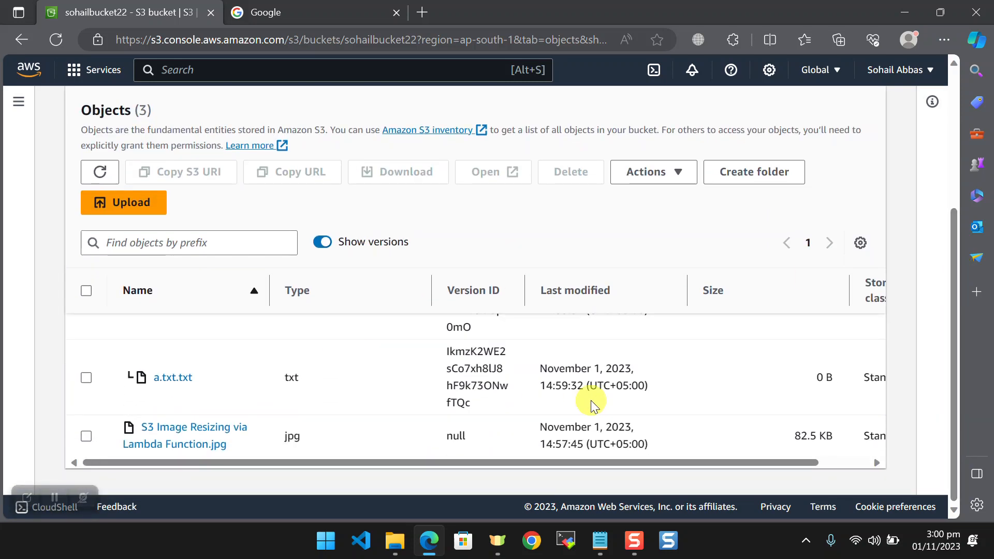
pyautogui.moveTo(858, 383); pyautogui.dragTo(932, 446)
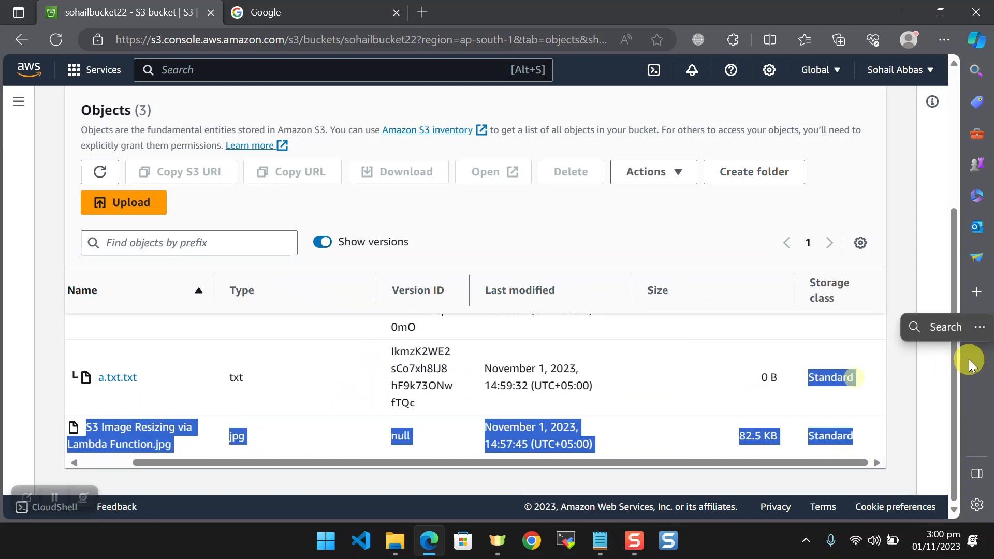
pyautogui.moveTo(954, 373); pyautogui.dragTo(952, 328)
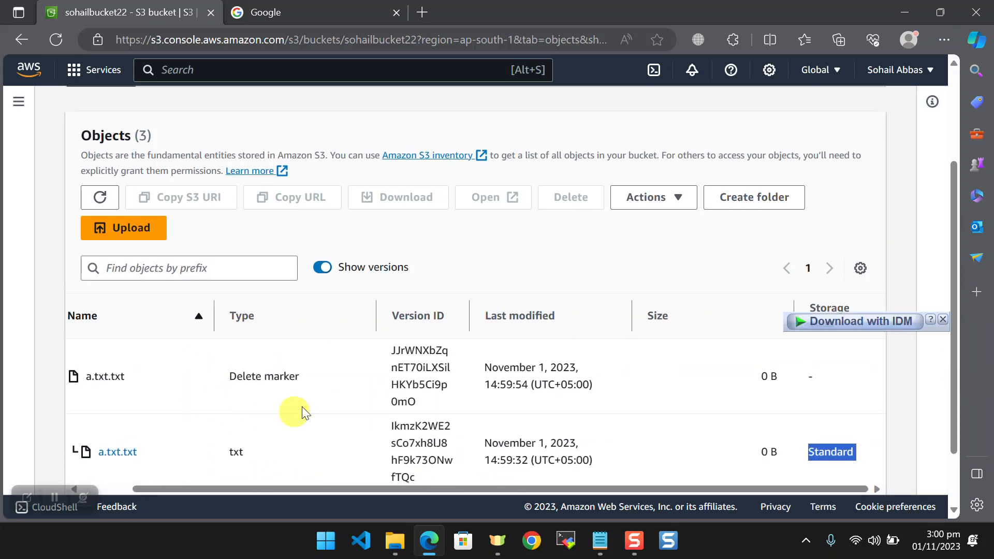
pyautogui.click(293, 394)
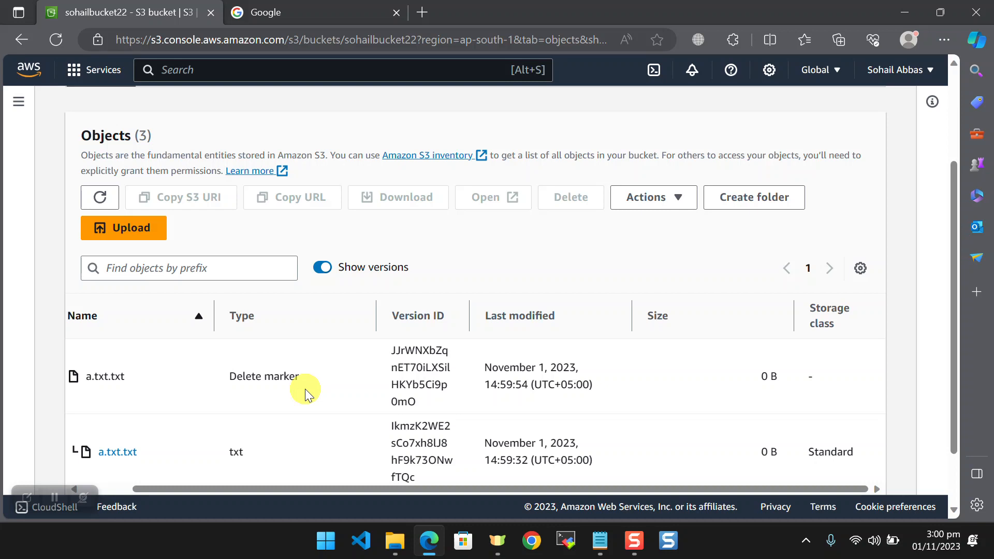
pyautogui.moveTo(382, 490); pyautogui.dragTo(320, 494)
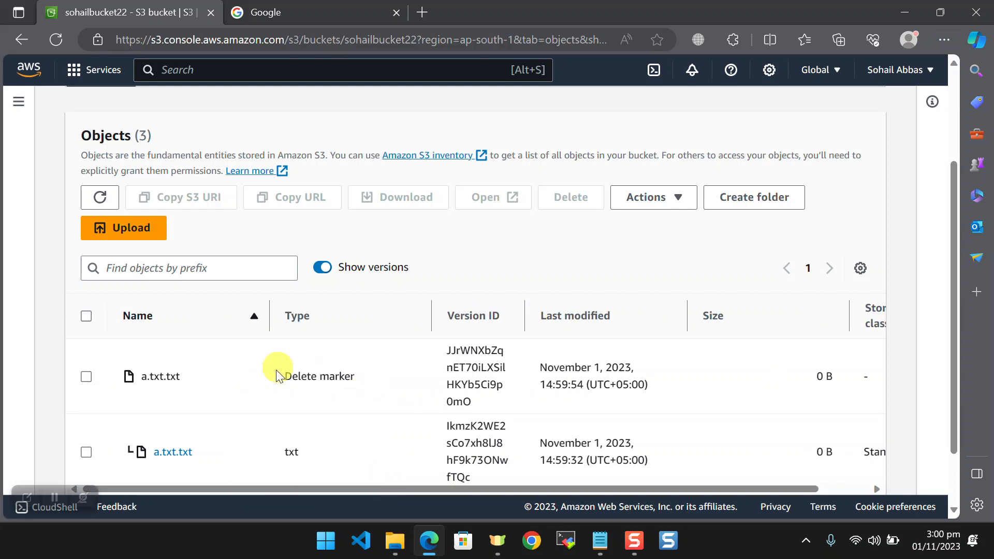
# Permanently delete the delete marker of a.txt.txt, confirming with "permanently delete", and close the deletion status
pyautogui.click(86, 376)
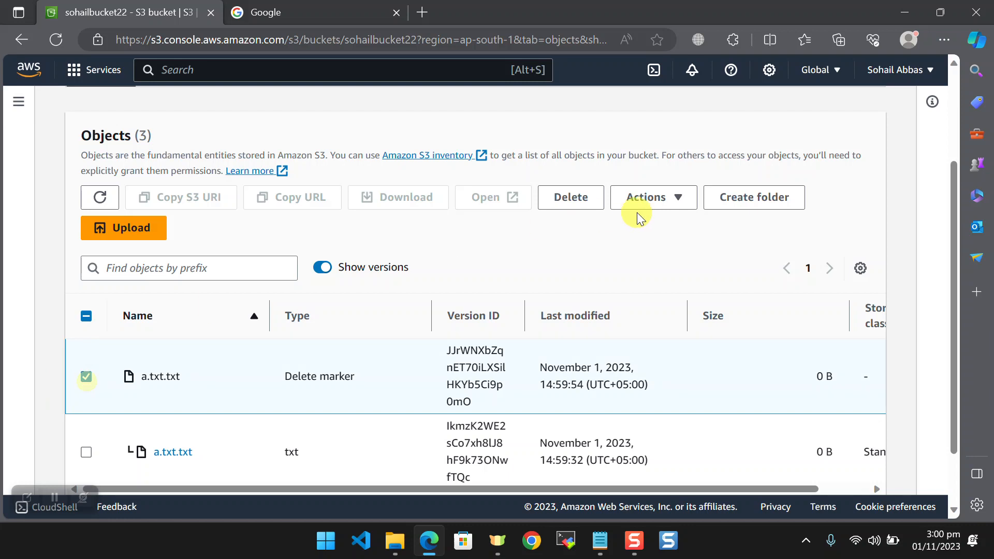
pyautogui.click(568, 198)
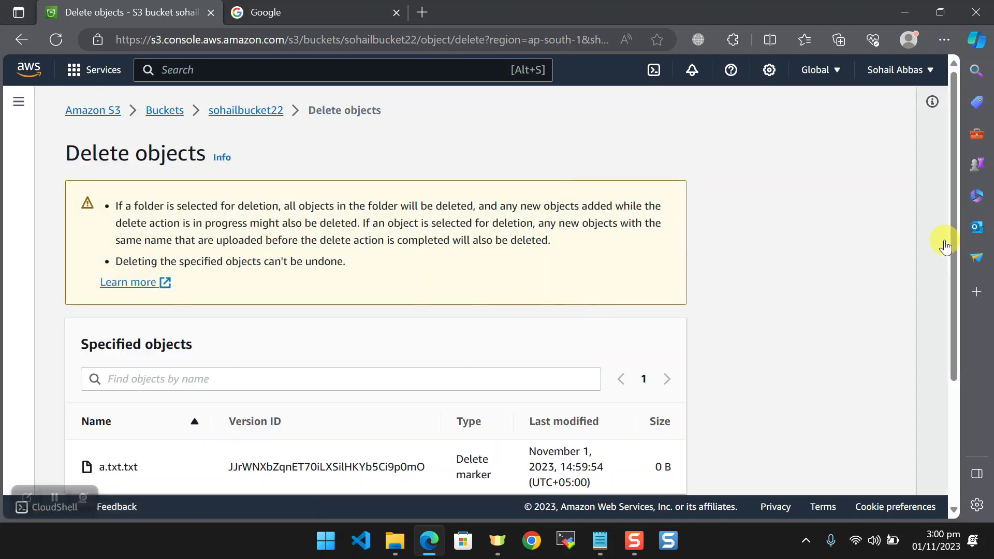
pyautogui.scroll(-4, 946, 246)
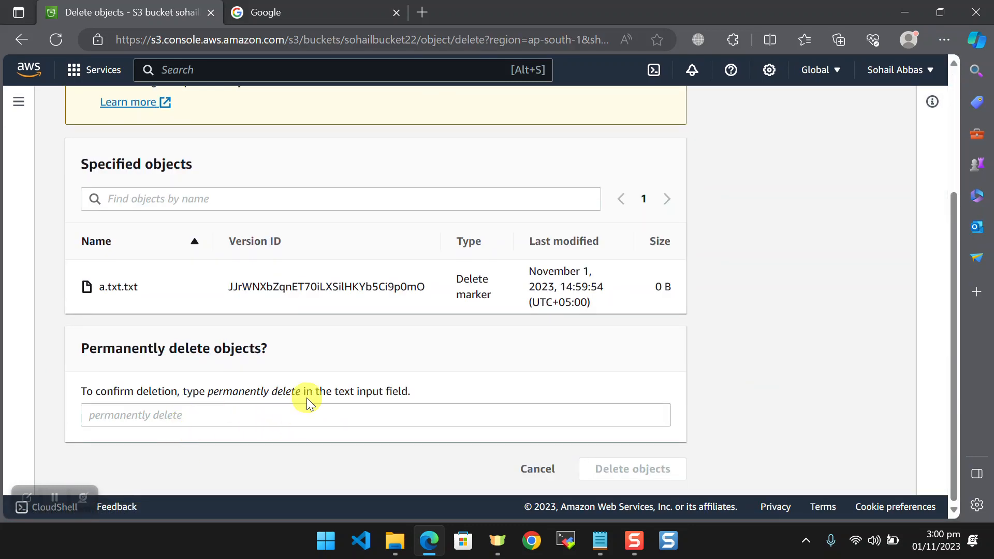
pyautogui.moveTo(301, 399); pyautogui.dragTo(207, 401)
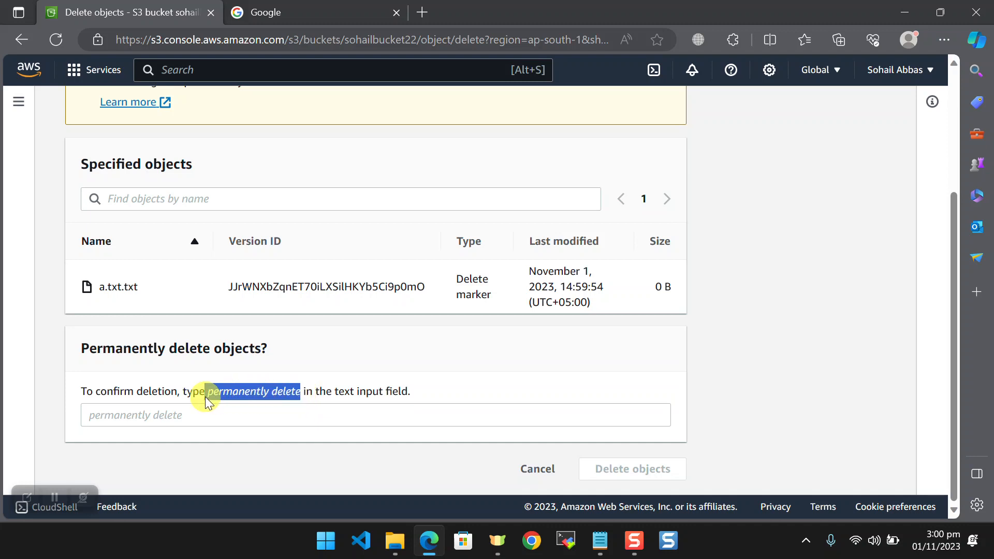
pyautogui.click(190, 414)
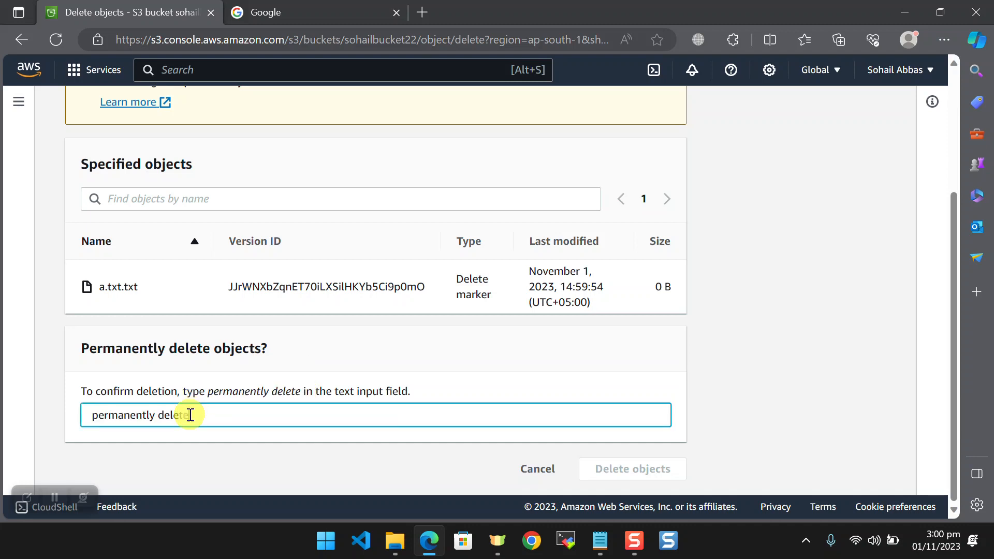
pyautogui.press('Delete')
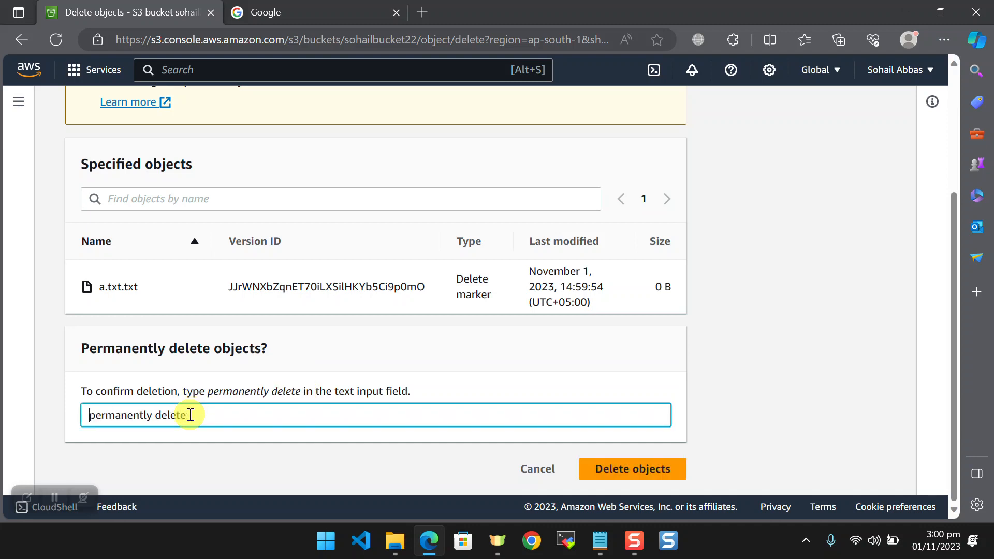
pyautogui.click(634, 468)
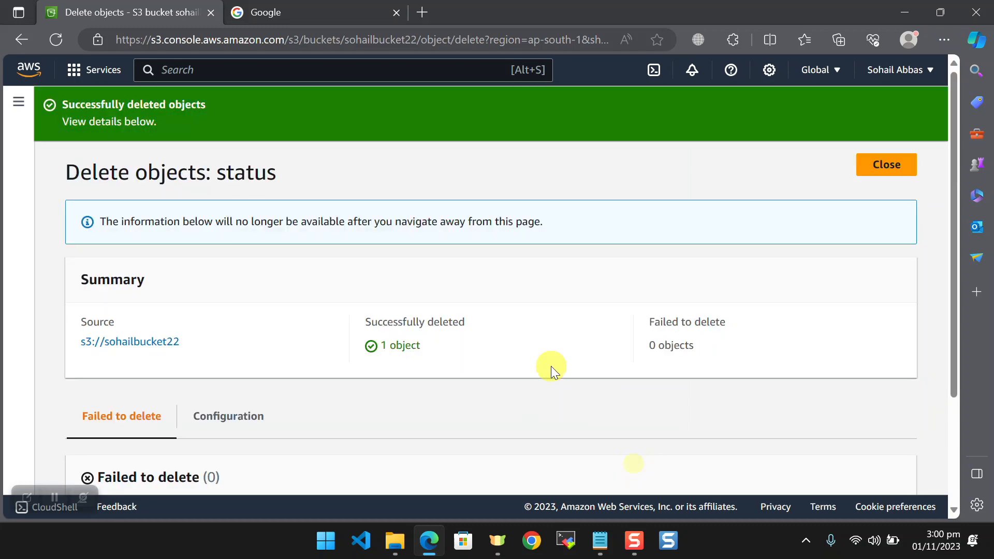
pyautogui.click(890, 163)
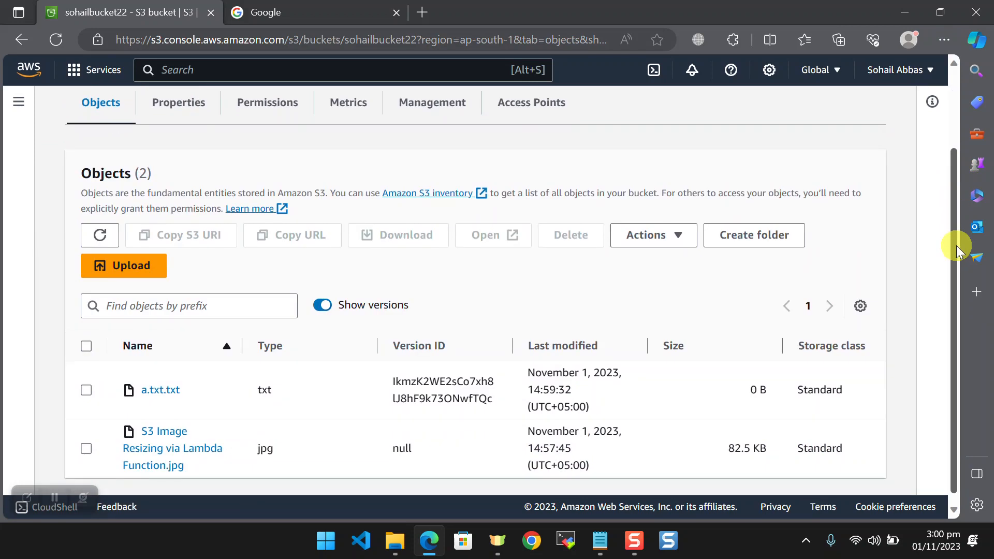
# Hide the object versions and check the bucket's regular object list for a.txt.txt
pyautogui.scroll(-3, 956, 245)
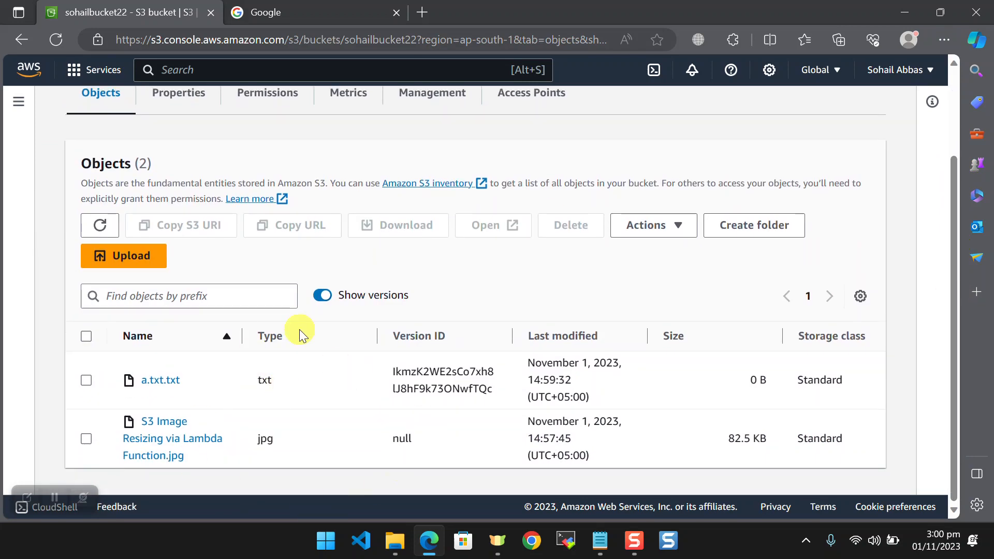
pyautogui.click(321, 295)
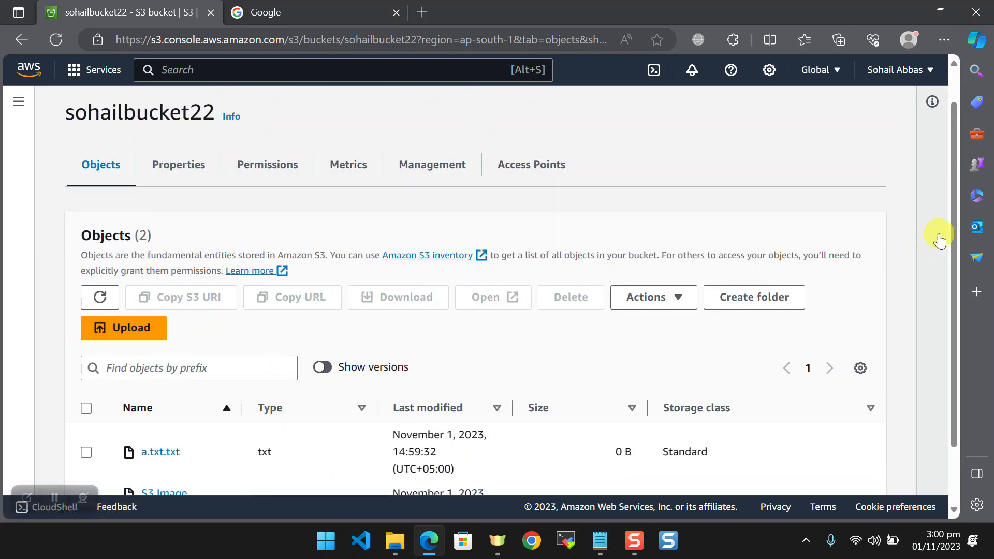
pyautogui.scroll(-2, 956, 264)
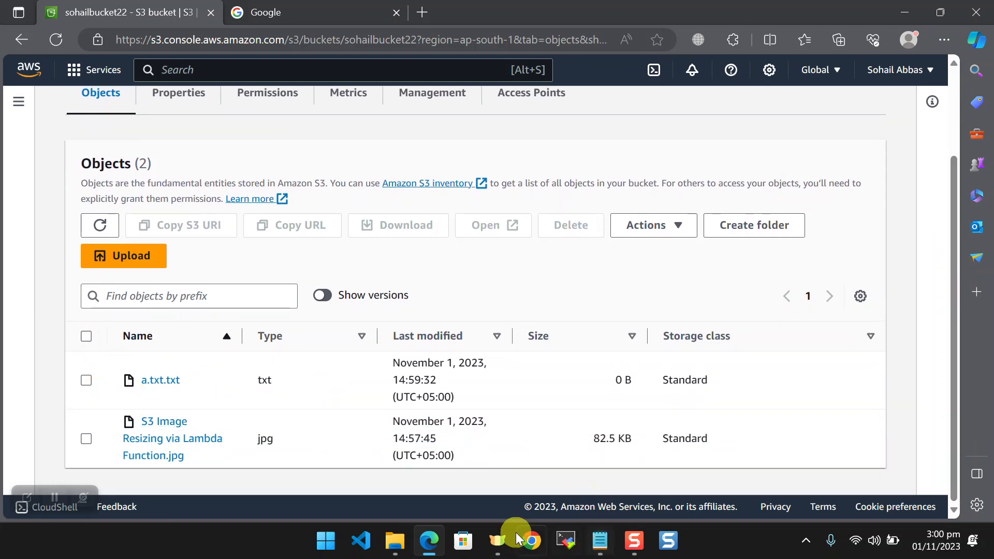
# Switch to the Notepad lab notes and review steps 1 to 4, from creating the bucket to exploring object versions
pyautogui.click(600, 540)
pyautogui.click(103, 170)
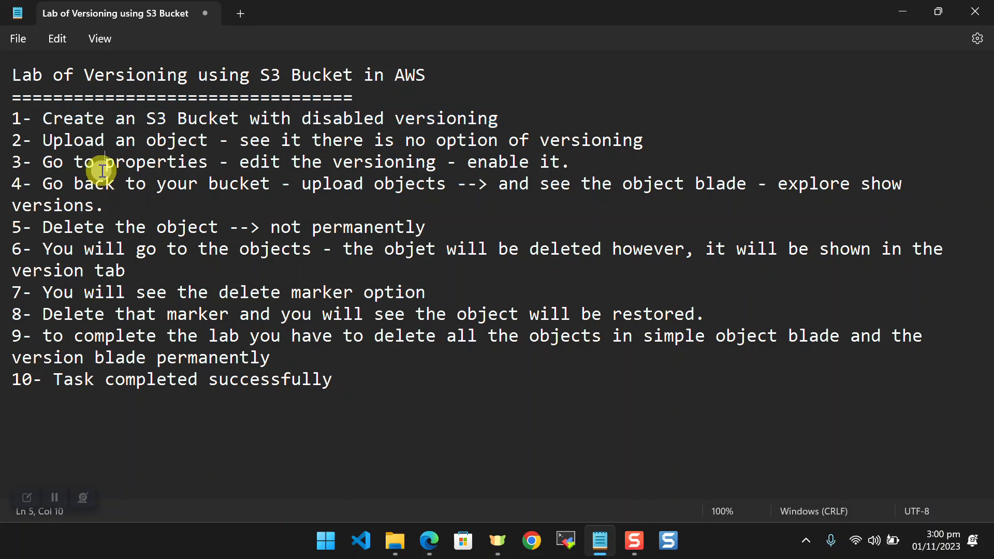
pyautogui.moveTo(73, 121); pyautogui.dragTo(426, 120)
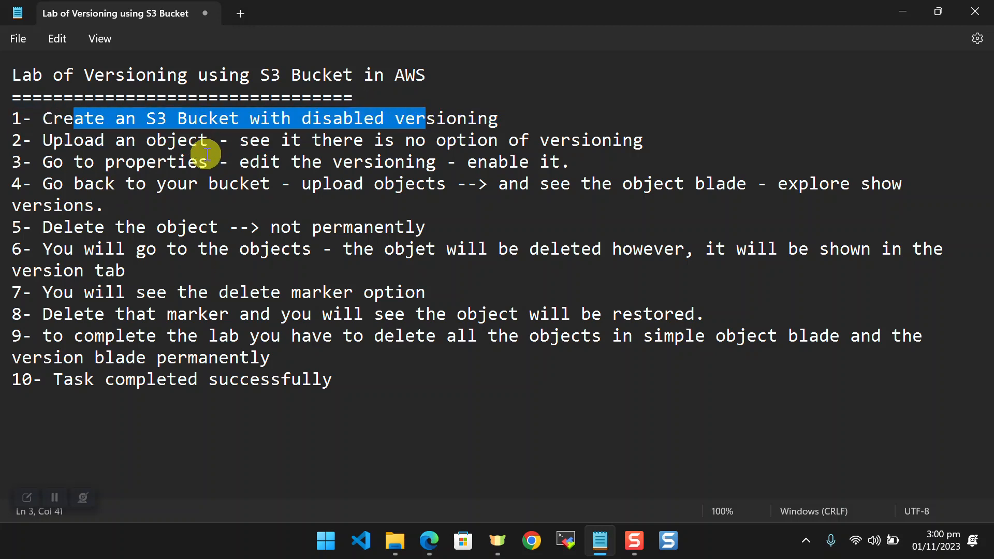
pyautogui.moveTo(64, 140); pyautogui.dragTo(633, 139)
pyautogui.click(212, 170)
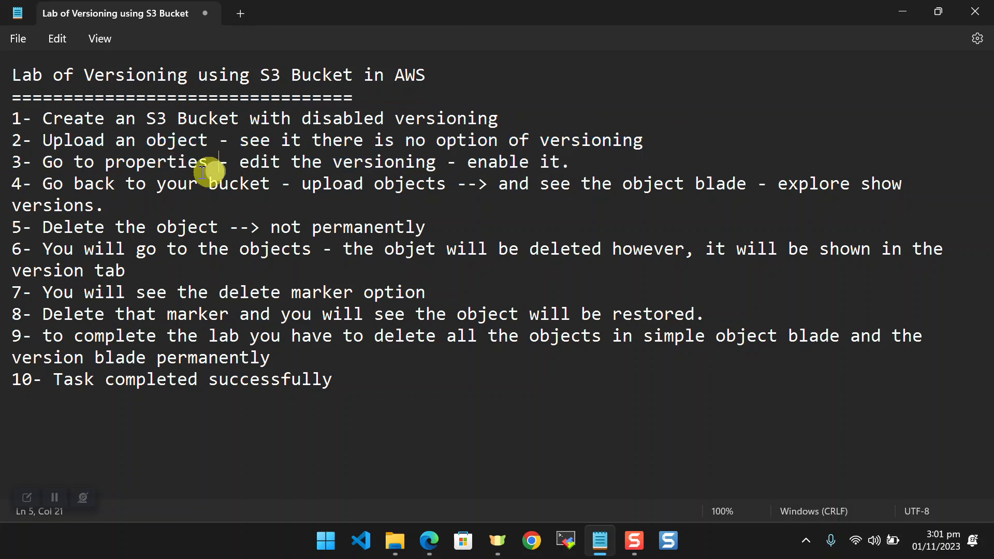
pyautogui.moveTo(100, 165); pyautogui.dragTo(472, 166)
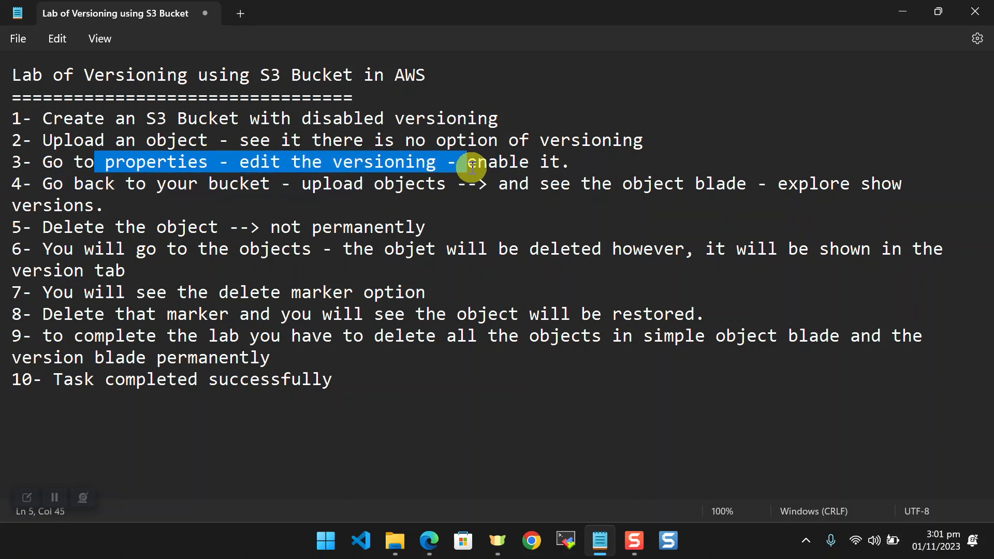
pyautogui.click(66, 192)
pyautogui.moveTo(91, 193); pyautogui.dragTo(654, 211)
pyautogui.click(363, 229)
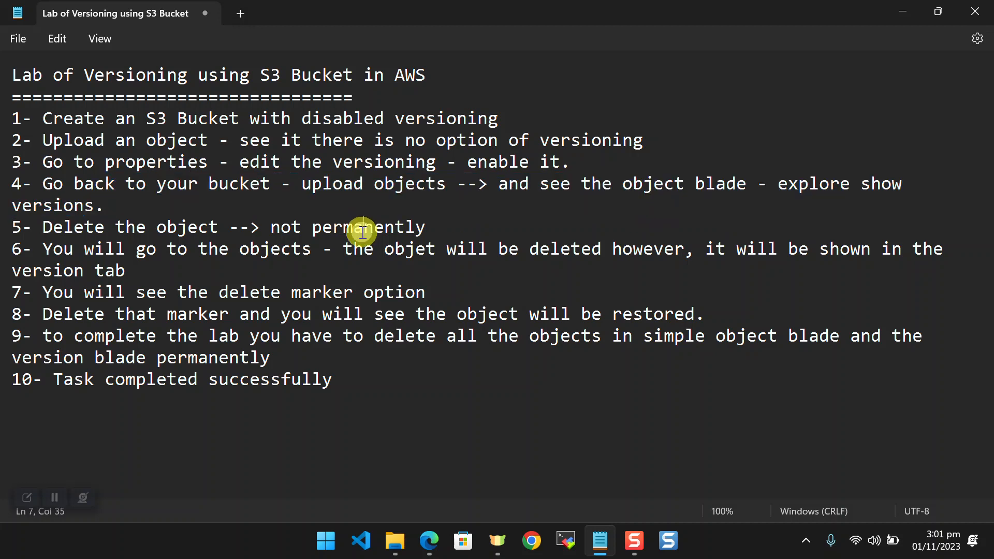
pyautogui.moveTo(134, 220); pyautogui.dragTo(38, 205)
pyautogui.click(29, 196)
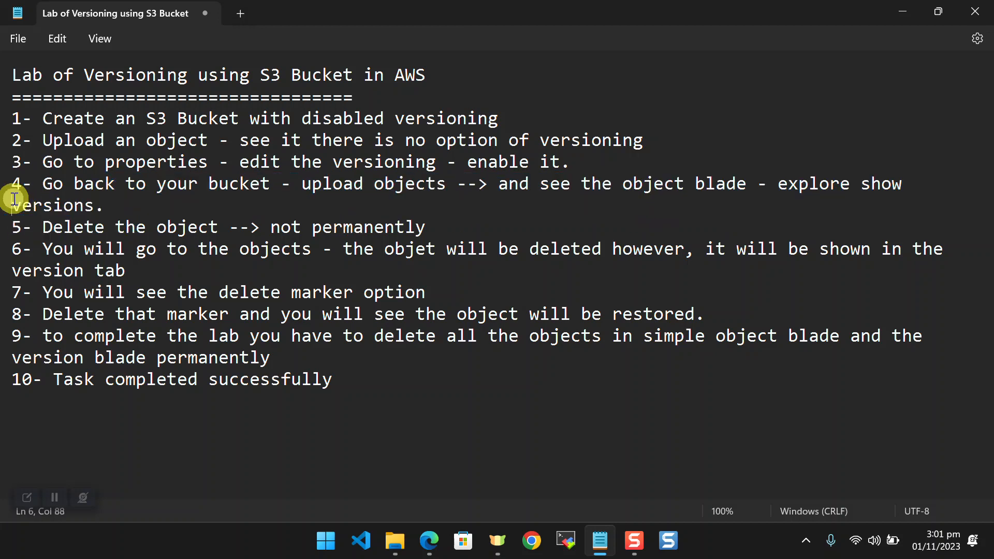
# Review steps 5 to 9 of the lab notes, covering object deletion, the delete marker, restoration and final cleanup
pyautogui.moveTo(114, 226); pyautogui.dragTo(391, 218)
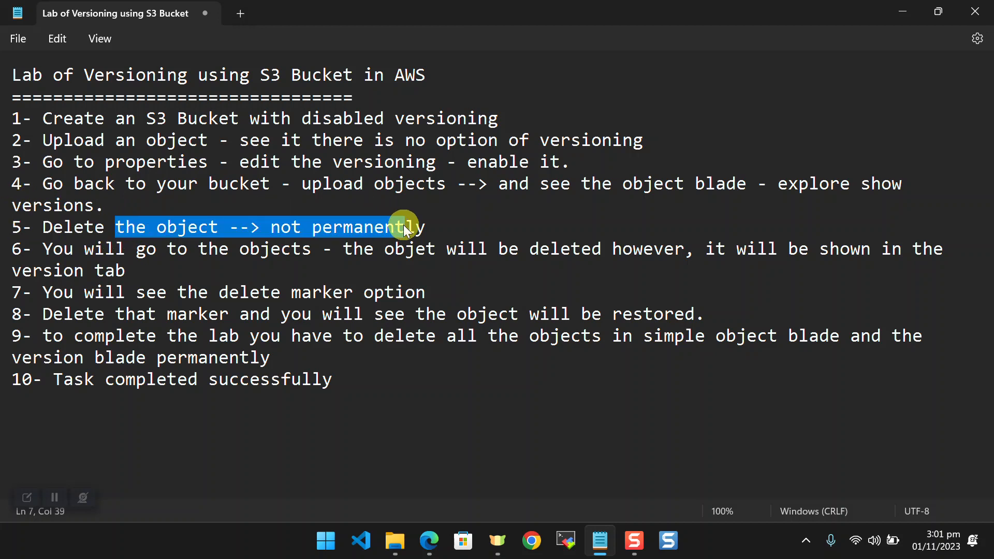
pyautogui.click(135, 259)
pyautogui.moveTo(115, 250); pyautogui.dragTo(875, 250)
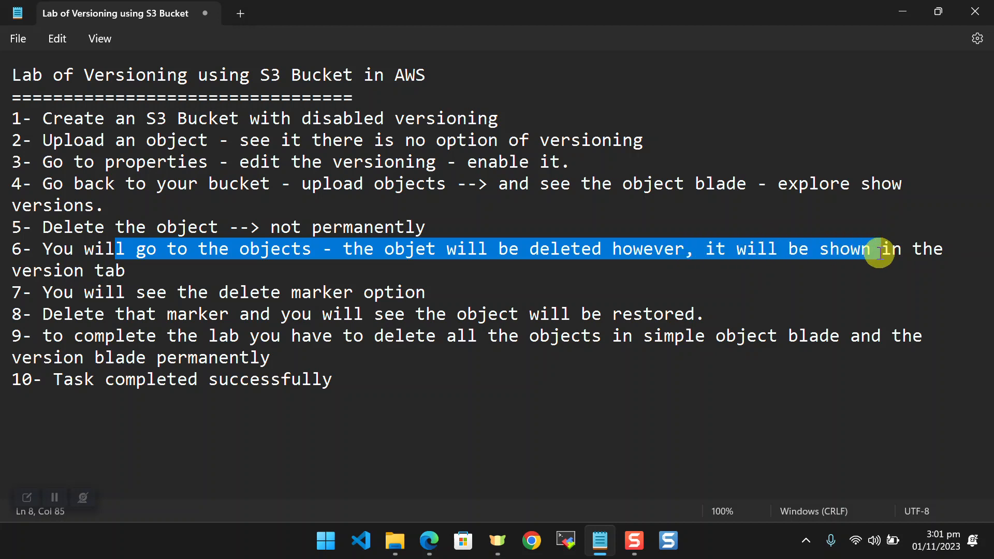
pyautogui.moveTo(125, 270); pyautogui.dragTo(41, 240)
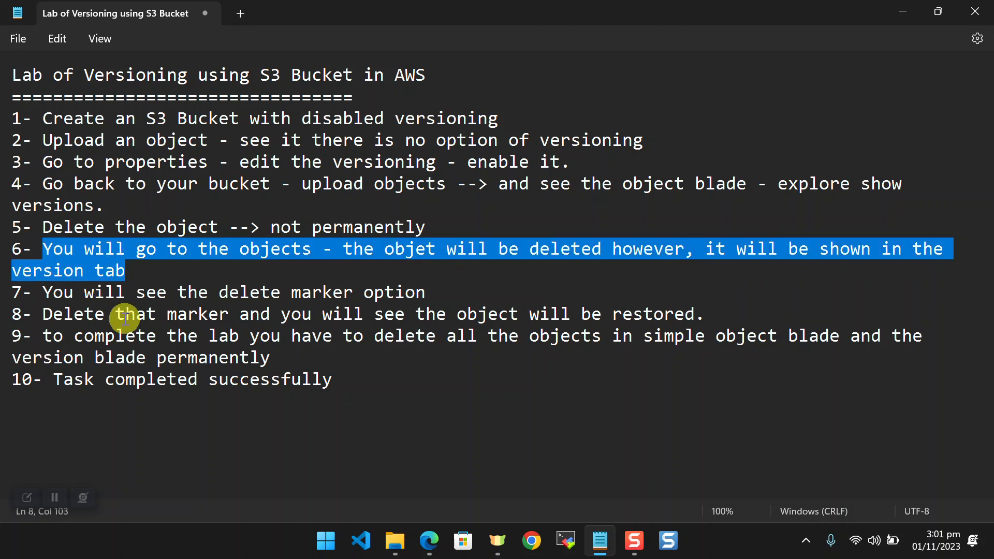
pyautogui.moveTo(126, 293); pyautogui.dragTo(303, 293)
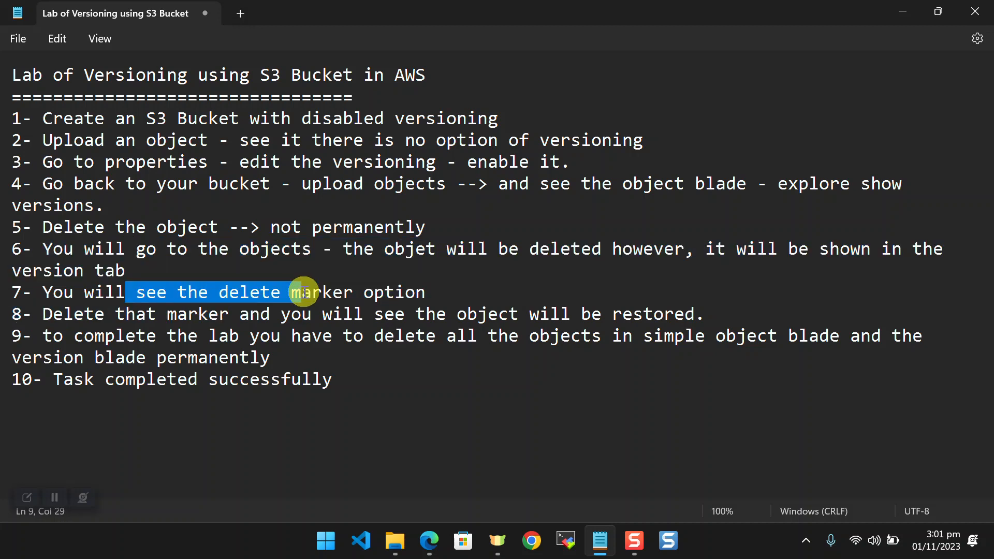
pyautogui.click(165, 348)
pyautogui.moveTo(114, 314)
pyautogui.mouseDown()
pyautogui.moveTo(564, 321)
pyautogui.moveTo(614, 334)
pyautogui.moveTo(673, 314)
pyautogui.mouseUp()
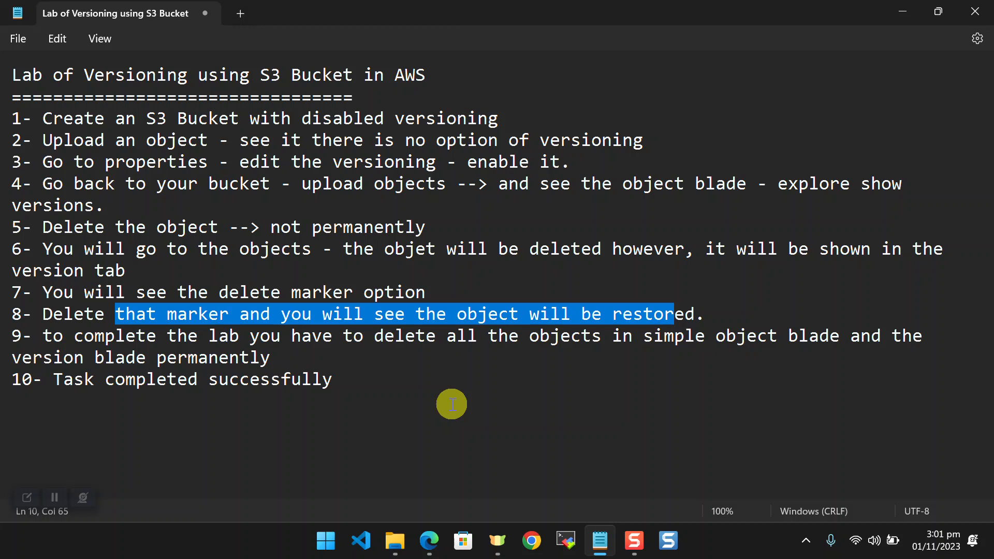
pyautogui.moveTo(85, 361); pyautogui.dragTo(174, 361)
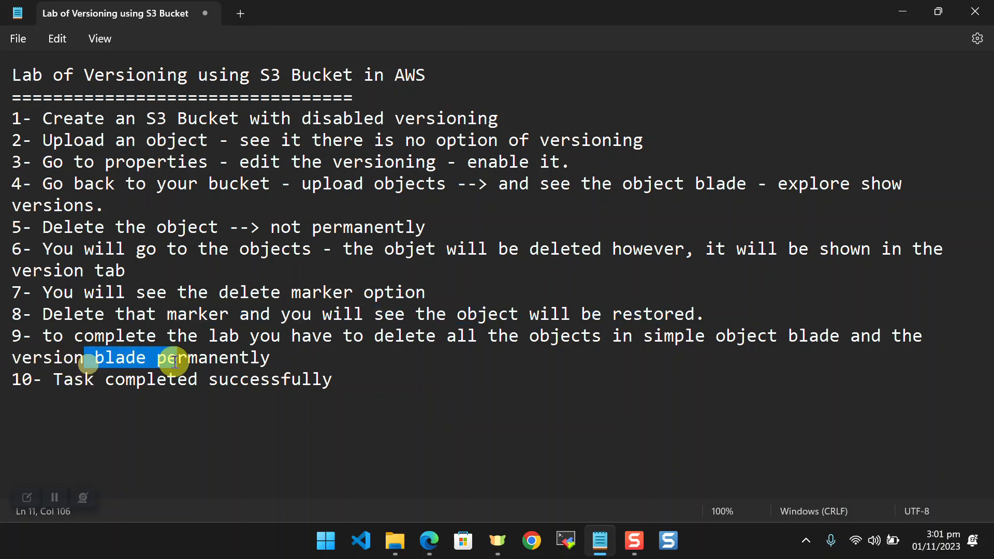
# Switch back to the S3 bucket in Edge, delete both listed objects, confirming with "delete", and close the deletion status
pyautogui.click(429, 541)
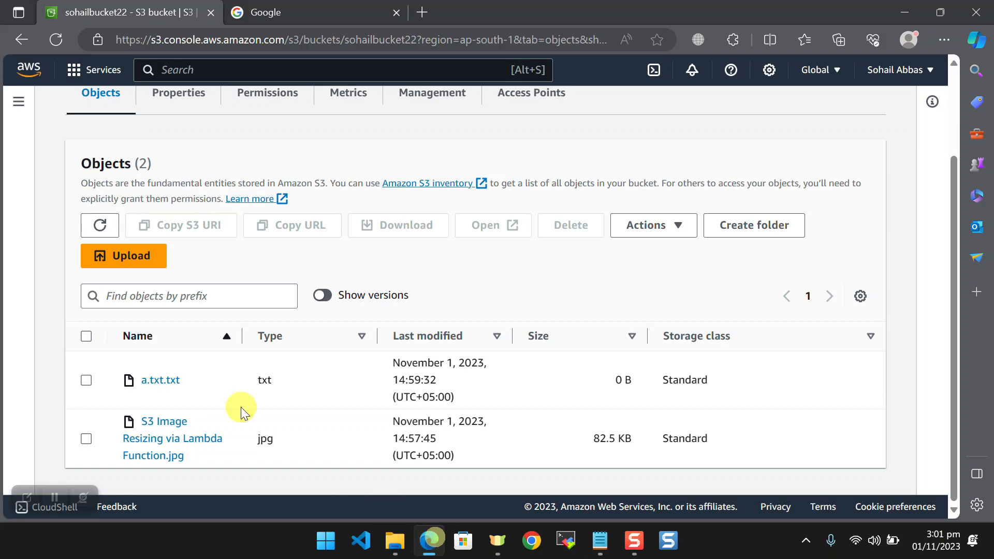
pyautogui.click(85, 338)
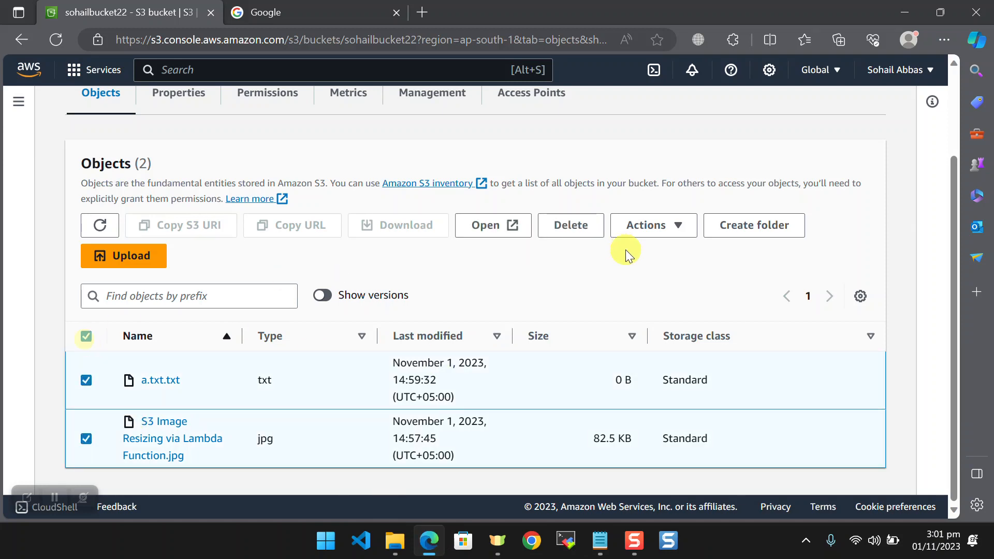
pyautogui.click(572, 226)
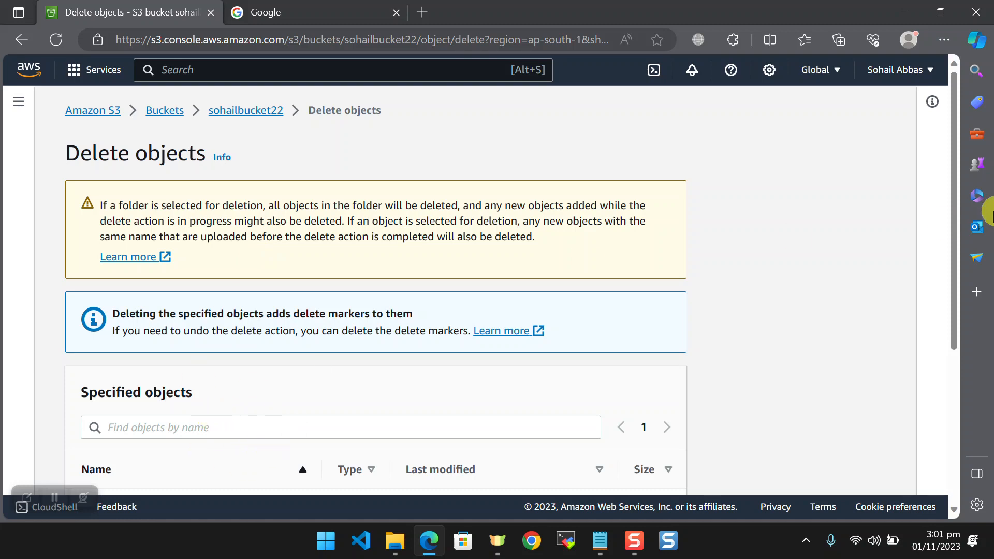
pyautogui.moveTo(950, 195); pyautogui.dragTo(970, 389)
pyautogui.click(194, 412)
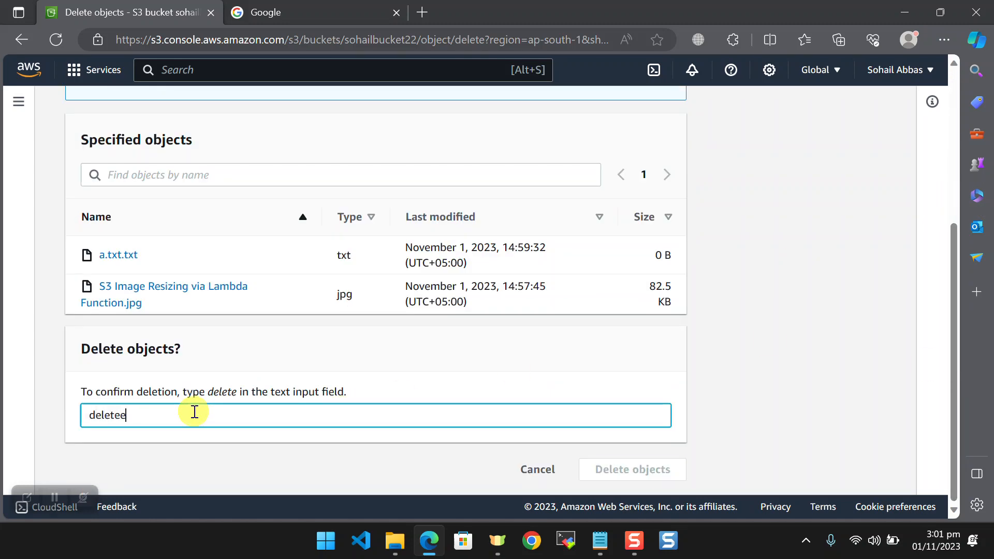
pyautogui.write('deletee')
pyautogui.press('BackSpace')
pyautogui.click(605, 471)
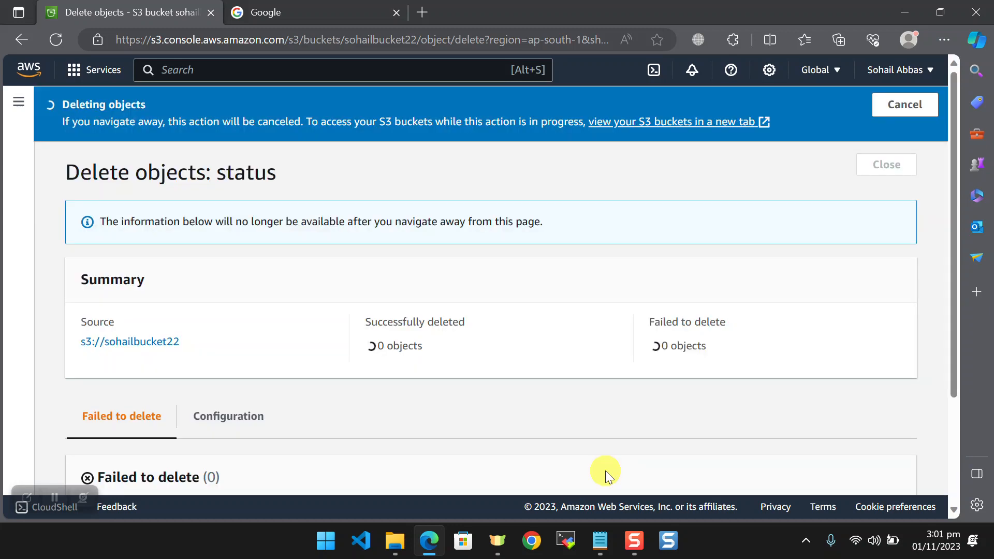
pyautogui.click(898, 163)
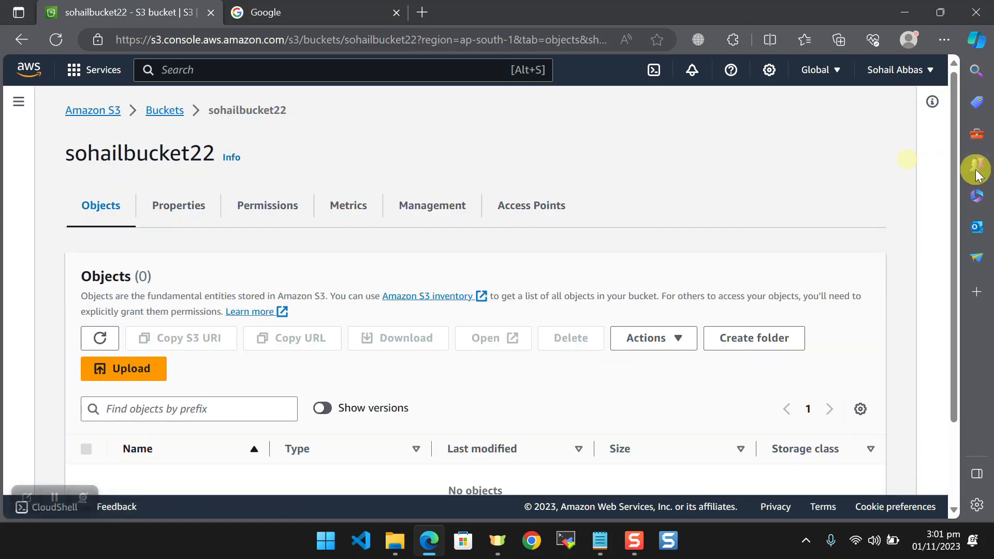
# Show the object versions in the bucket and look through the listed versions and delete markers
pyautogui.moveTo(960, 176); pyautogui.dragTo(964, 274)
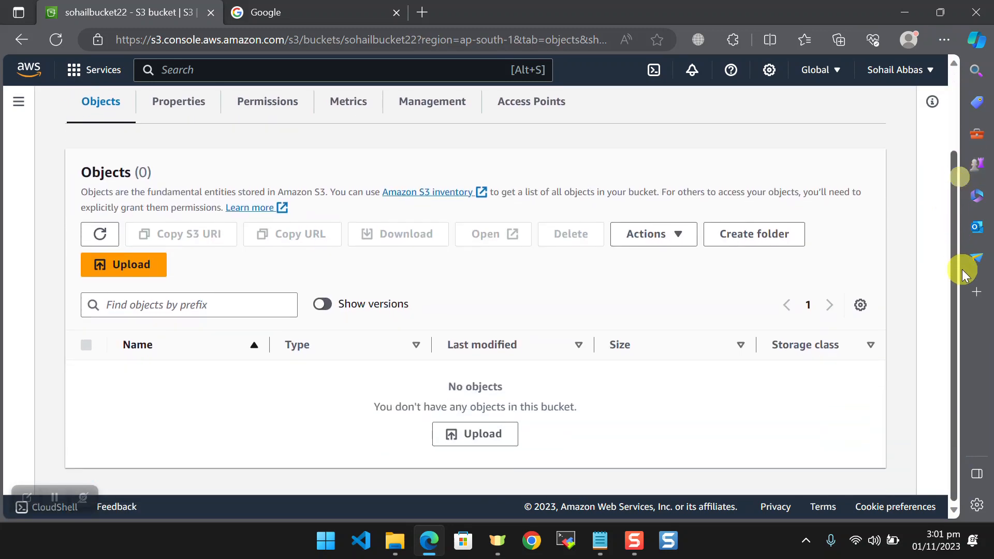
pyautogui.click(321, 304)
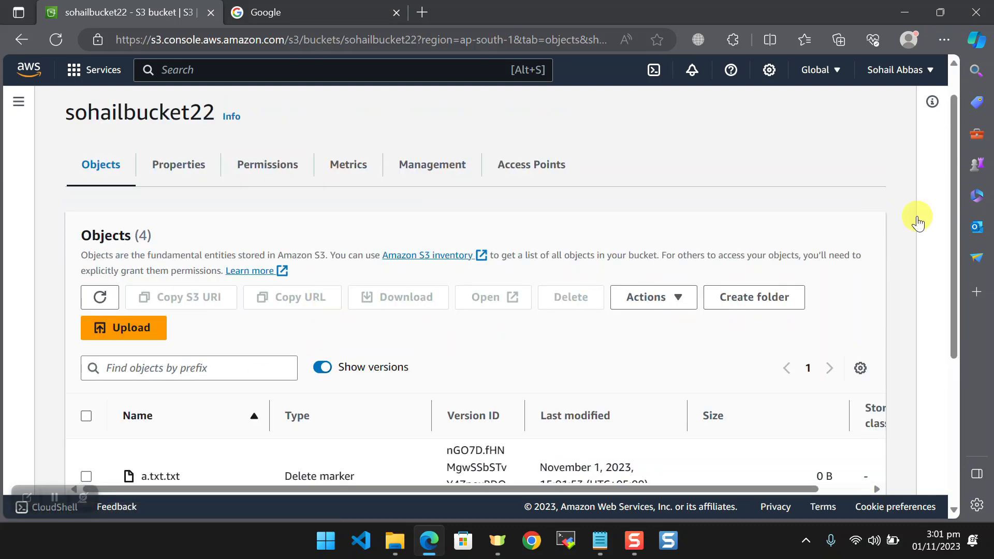
pyautogui.scroll(-5, 934, 359)
pyautogui.scroll(4, 934, 365)
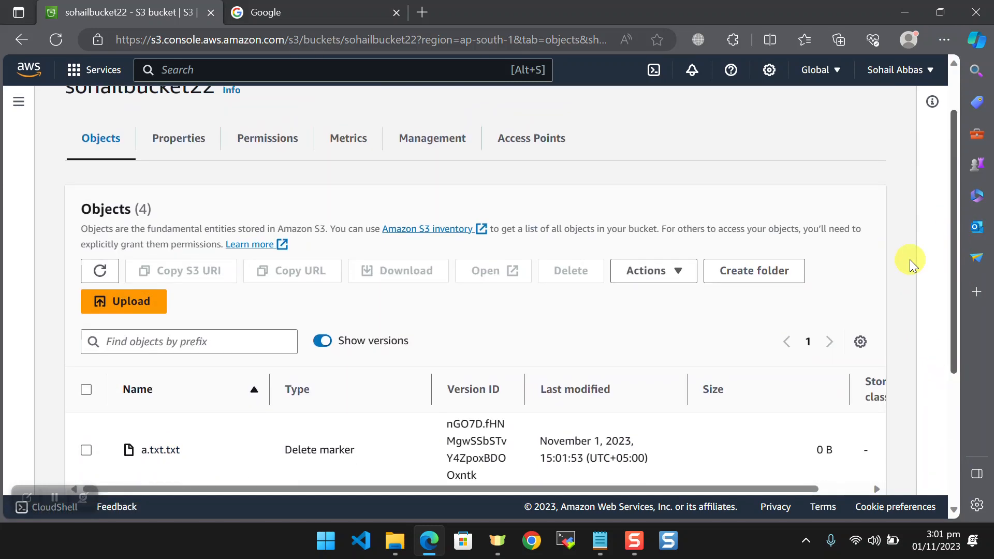
# Permanently delete all listed object versions and delete markers, confirming with "permanently delete", and close the deletion status
pyautogui.click(86, 389)
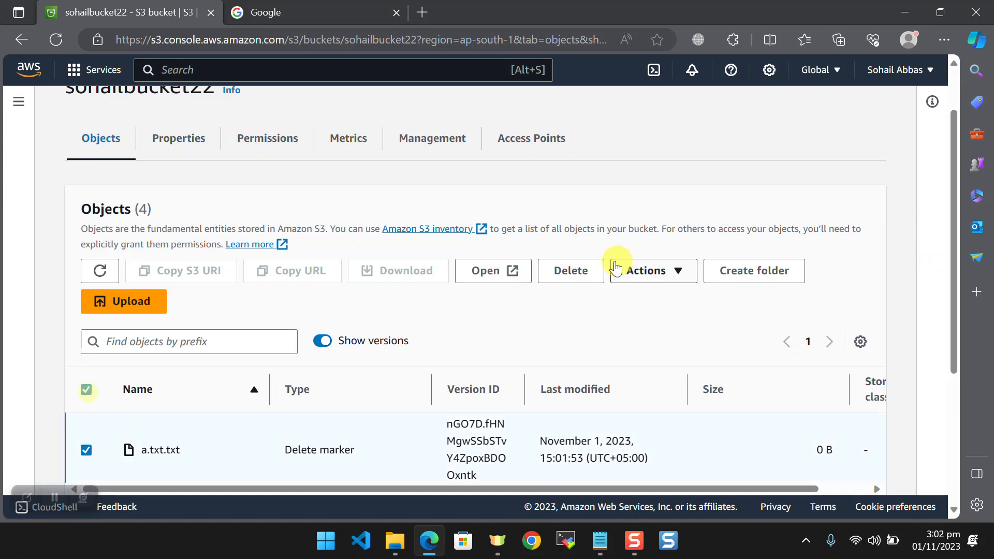
pyautogui.click(584, 266)
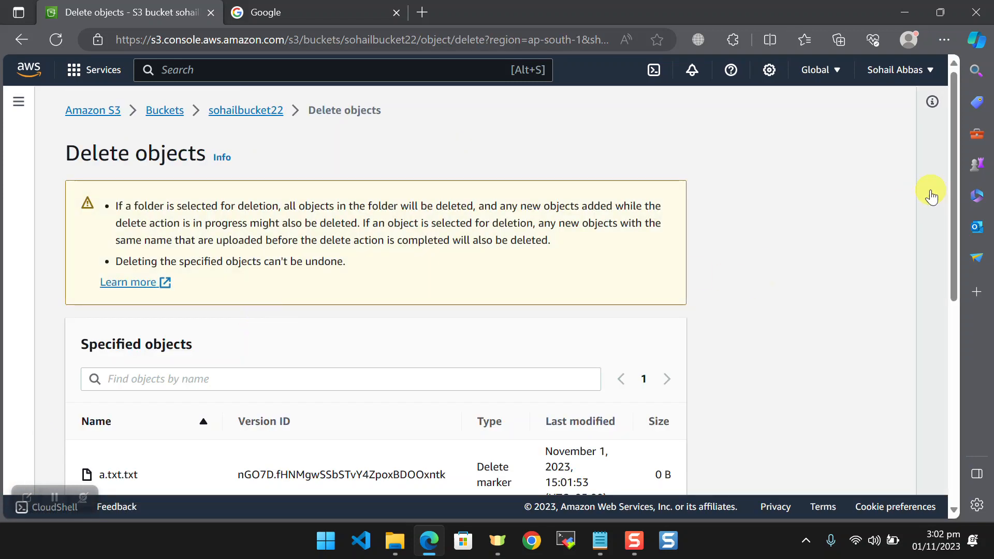
pyautogui.scroll(-7, 922, 386)
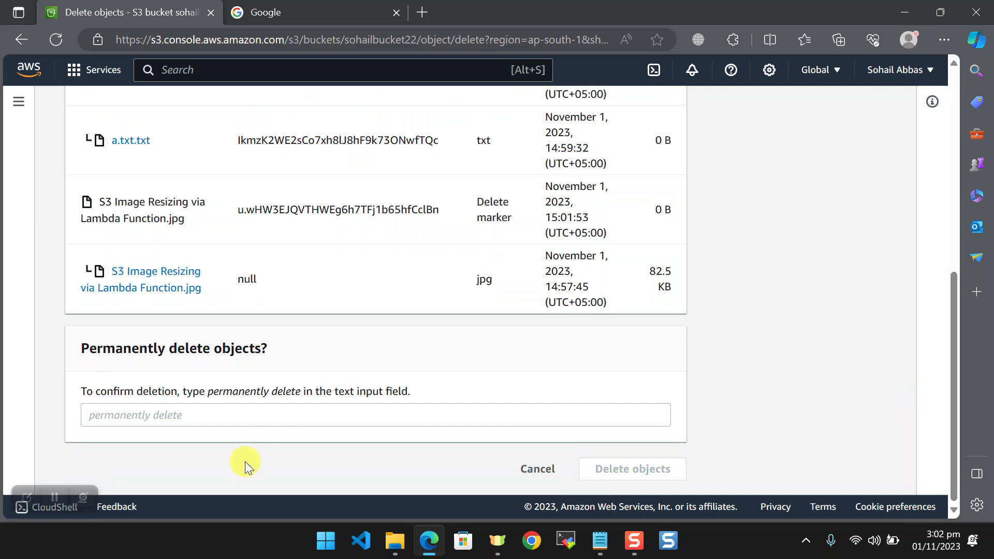
pyautogui.moveTo(299, 393); pyautogui.dragTo(207, 396)
pyautogui.hotkey('ctrl', 'c')
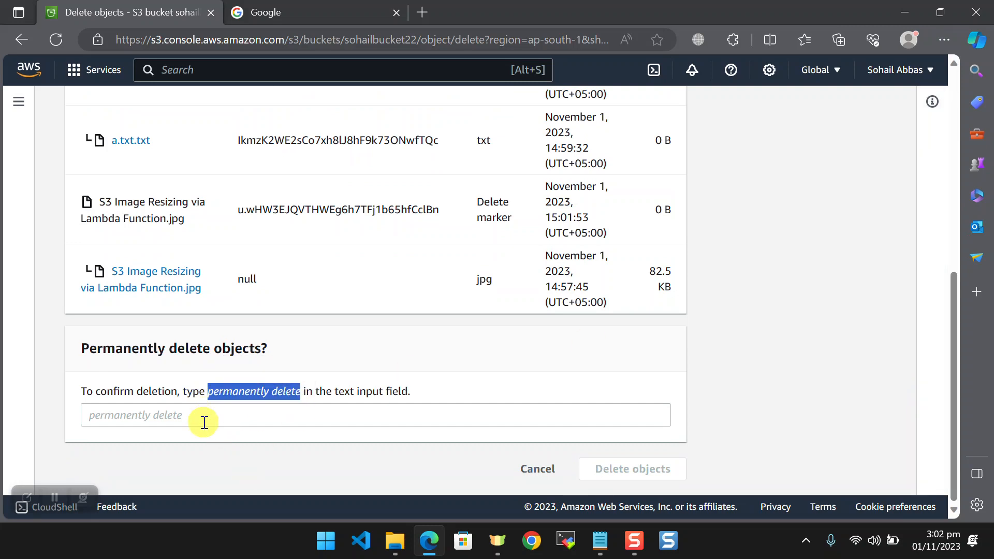
pyautogui.click(203, 421)
pyautogui.hotkey('ctrl', 'v')
pyautogui.click(641, 470)
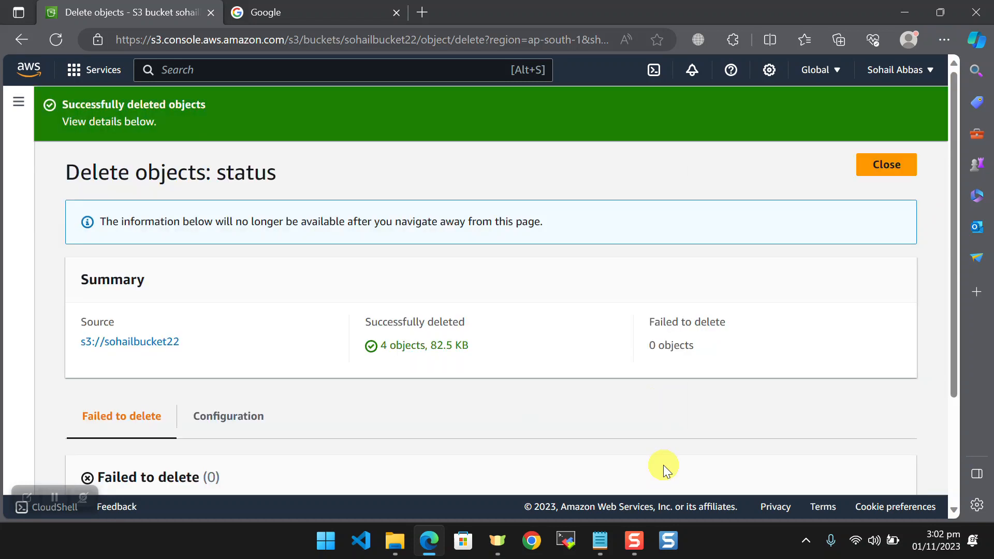
pyautogui.click(886, 159)
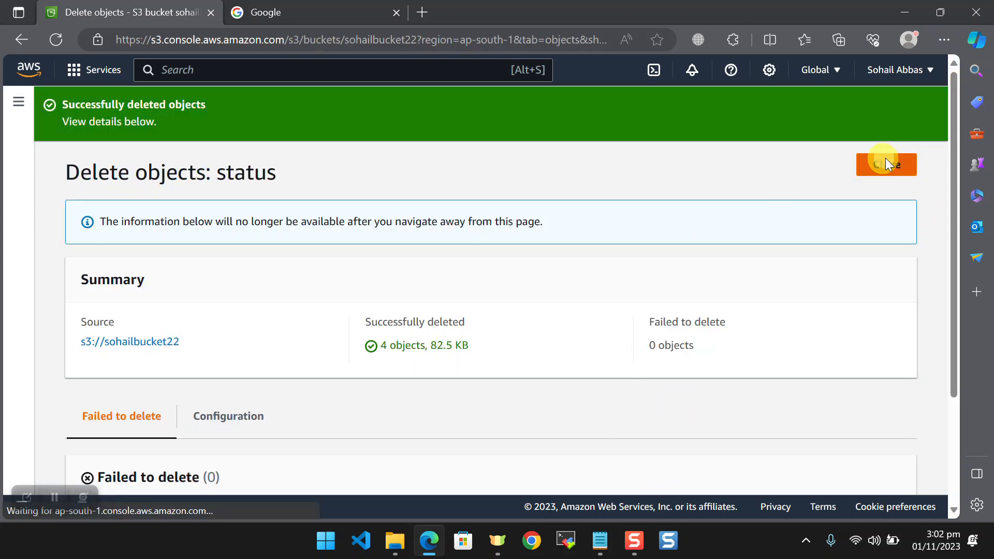
# Hide the object versions in the emptied bucket and return to the list of S3 buckets
pyautogui.scroll(-2, 958, 119)
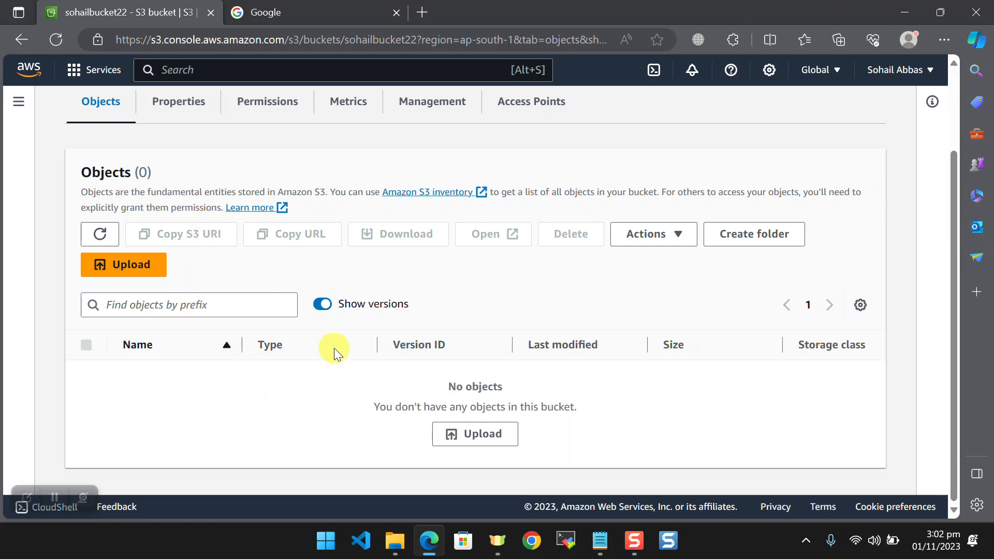
pyautogui.click(322, 304)
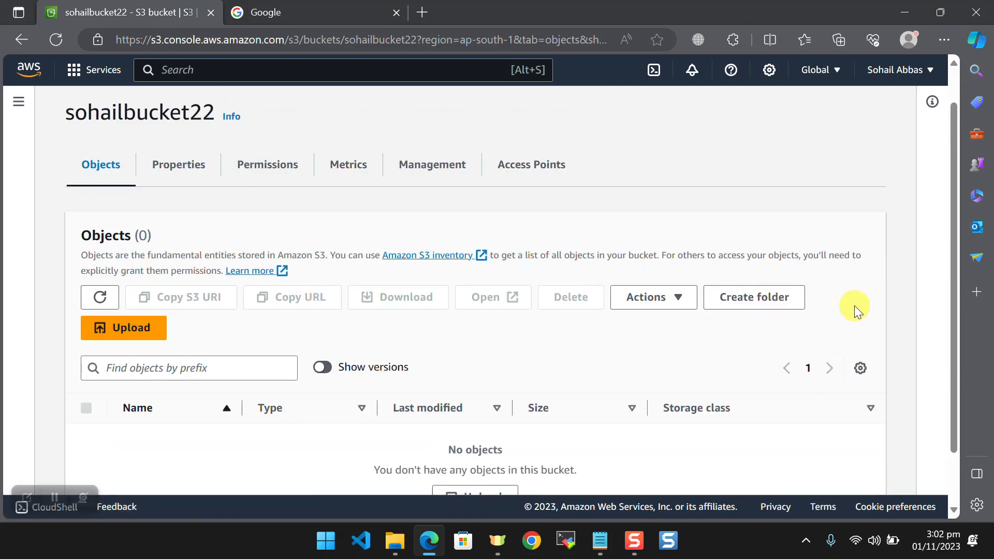
pyautogui.moveTo(952, 262); pyautogui.dragTo(916, 109)
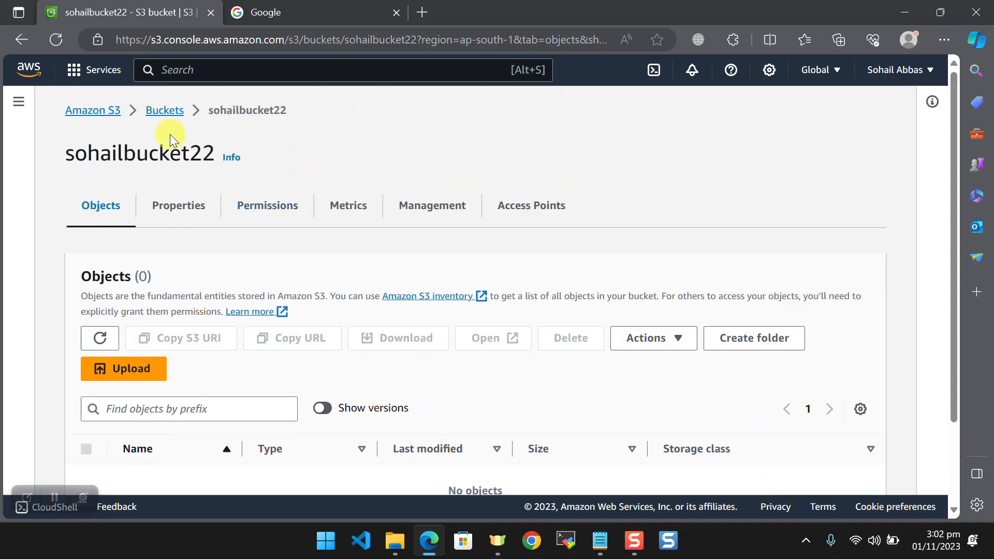
pyautogui.click(164, 112)
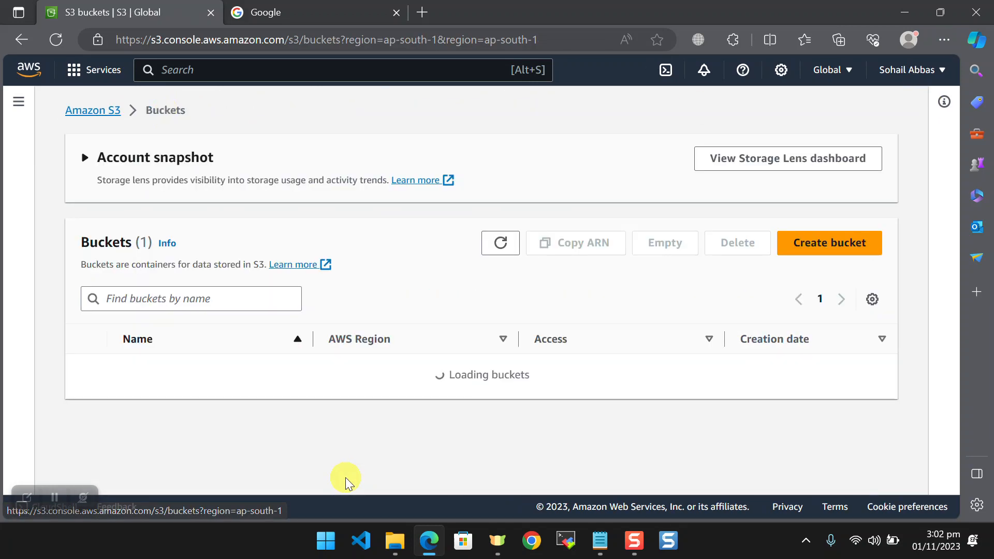